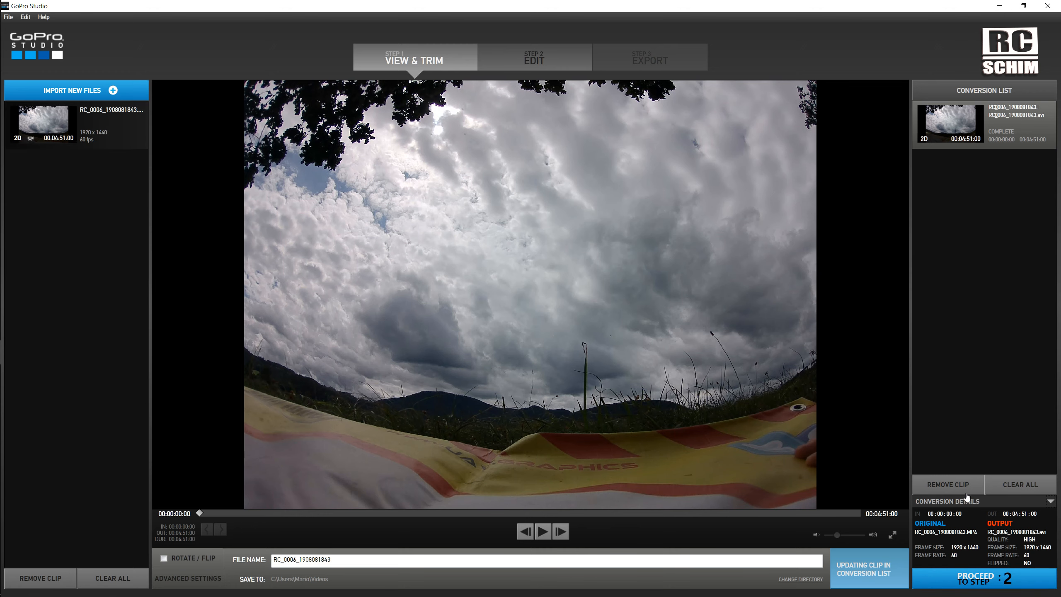
# Step: Proceed to editing without an edit template and place the RC_0006_1908081843.AVI clip on the video track
pyautogui.click(1016, 581)
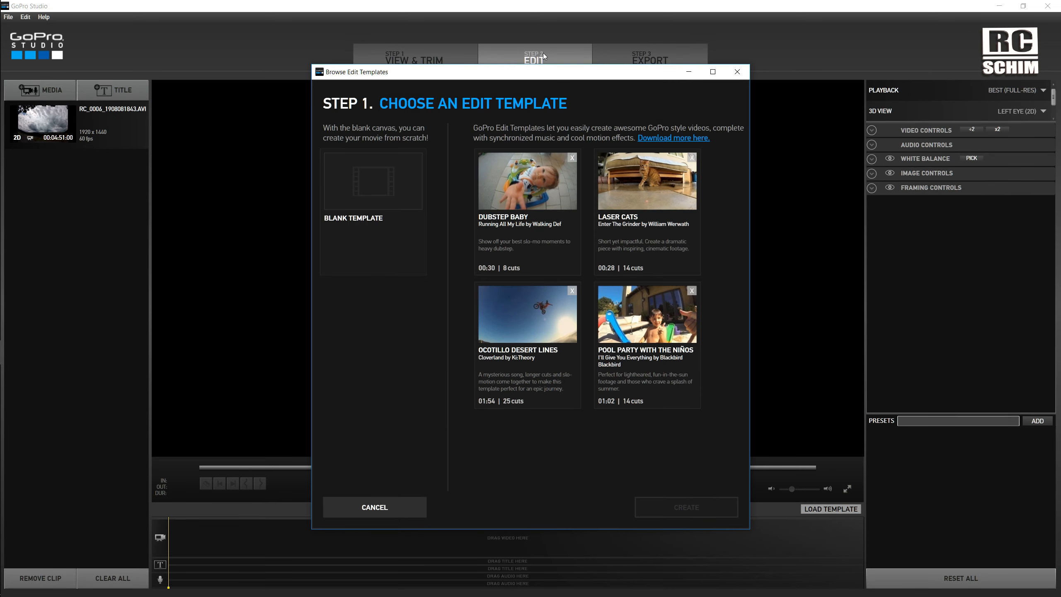
pyautogui.click(737, 72)
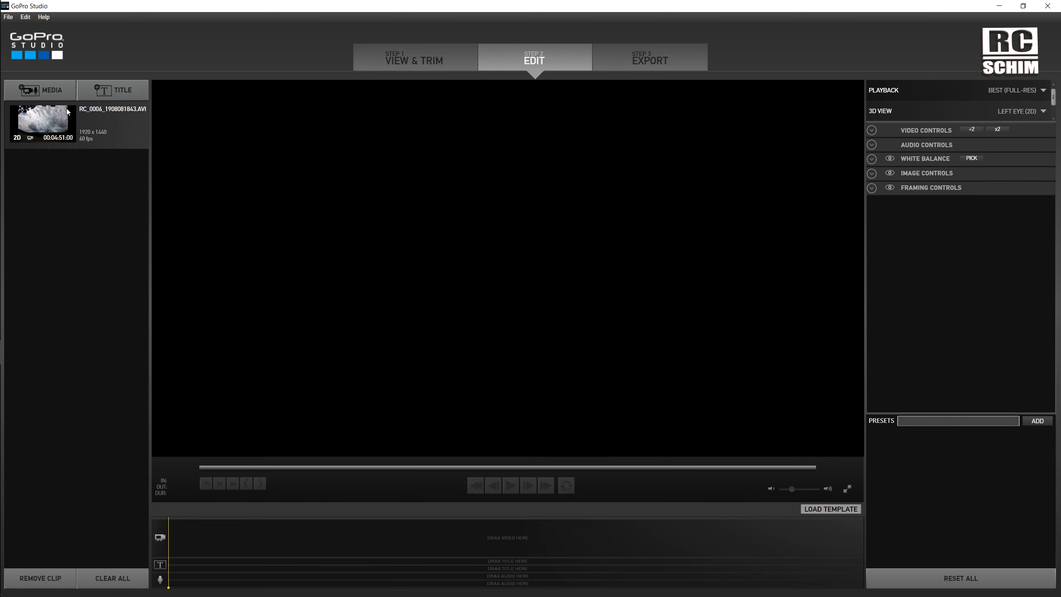
pyautogui.click(48, 120)
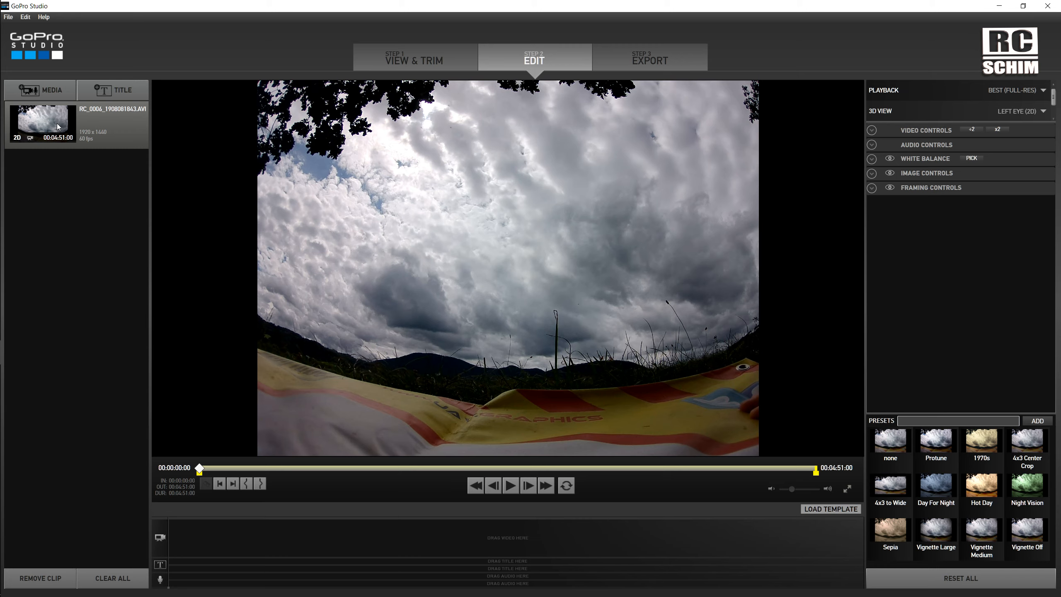
pyautogui.moveTo(51, 117); pyautogui.dragTo(240, 540)
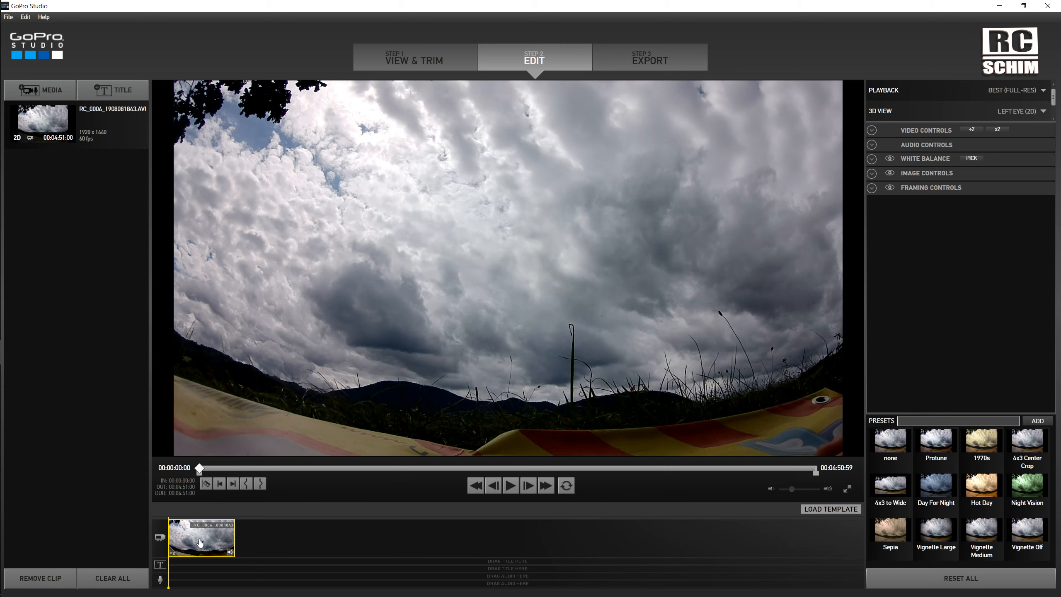
# Step: Trim the timeline clip to a flight section of about 18 seconds, from about 00:01:05 to 00:01:24
pyautogui.moveTo(199, 468); pyautogui.dragTo(256, 468)
pyautogui.click(264, 484)
pyautogui.moveTo(255, 468); pyautogui.dragTo(796, 475)
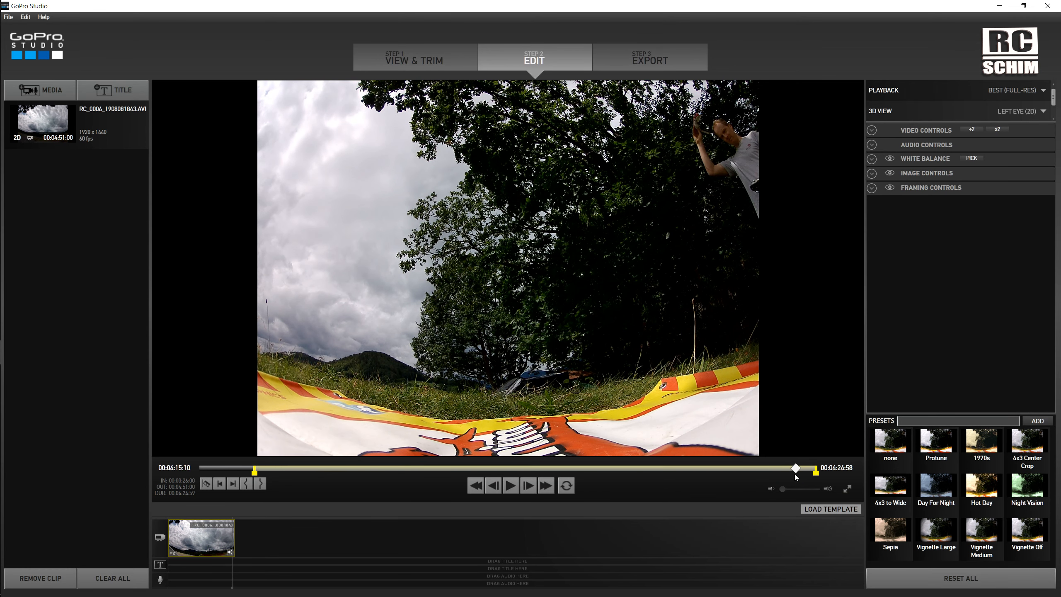
pyautogui.click(261, 484)
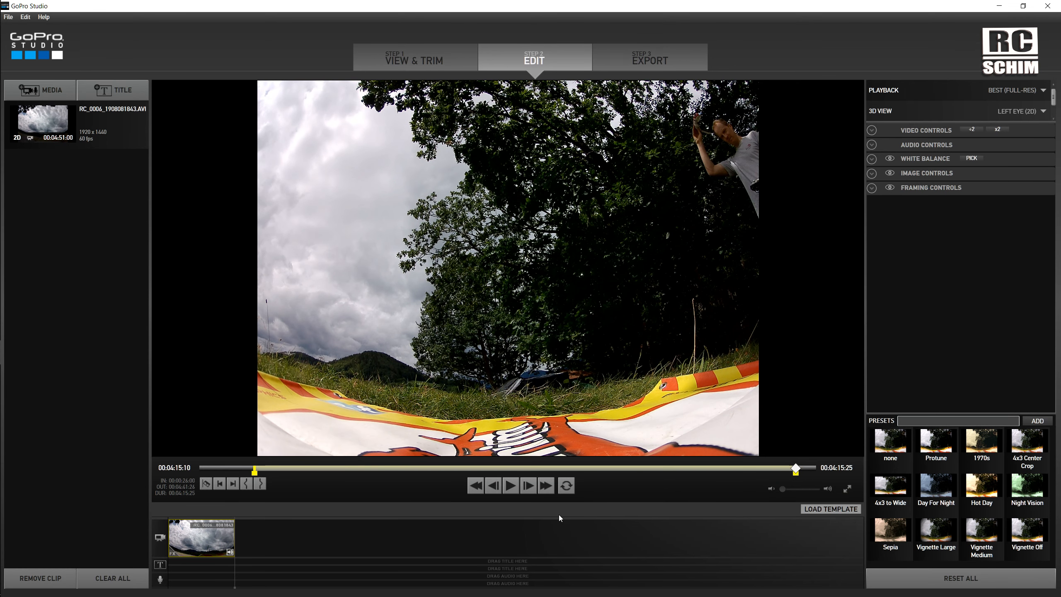
pyautogui.moveTo(795, 469); pyautogui.dragTo(428, 471)
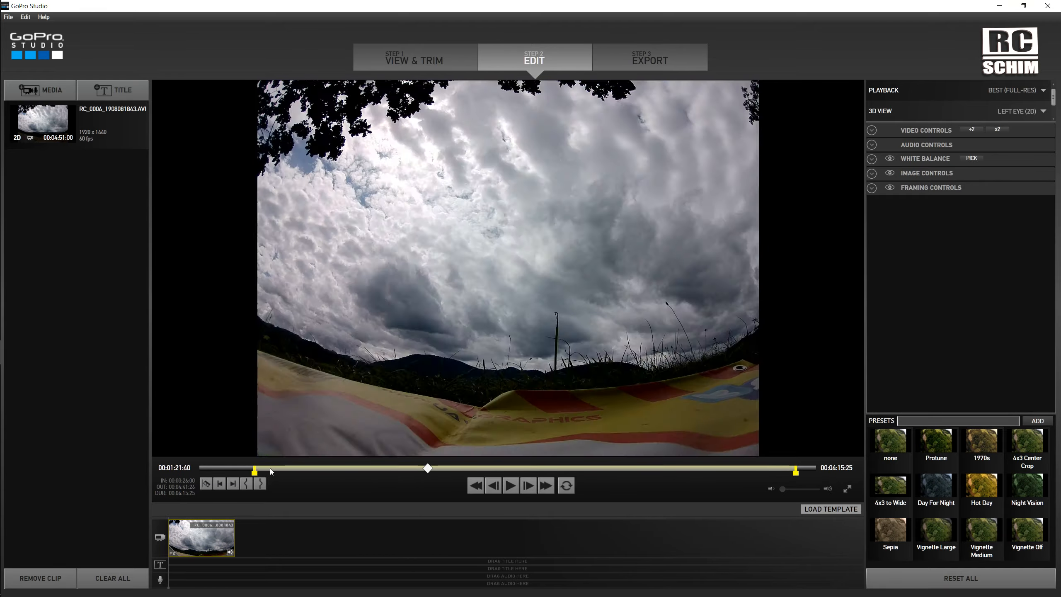
pyautogui.moveTo(255, 470)
pyautogui.mouseDown()
pyautogui.moveTo(348, 469)
pyautogui.moveTo(339, 470)
pyautogui.mouseUp()
pyautogui.moveTo(795, 471)
pyautogui.mouseDown()
pyautogui.moveTo(351, 469)
pyautogui.moveTo(377, 468)
pyautogui.mouseUp()
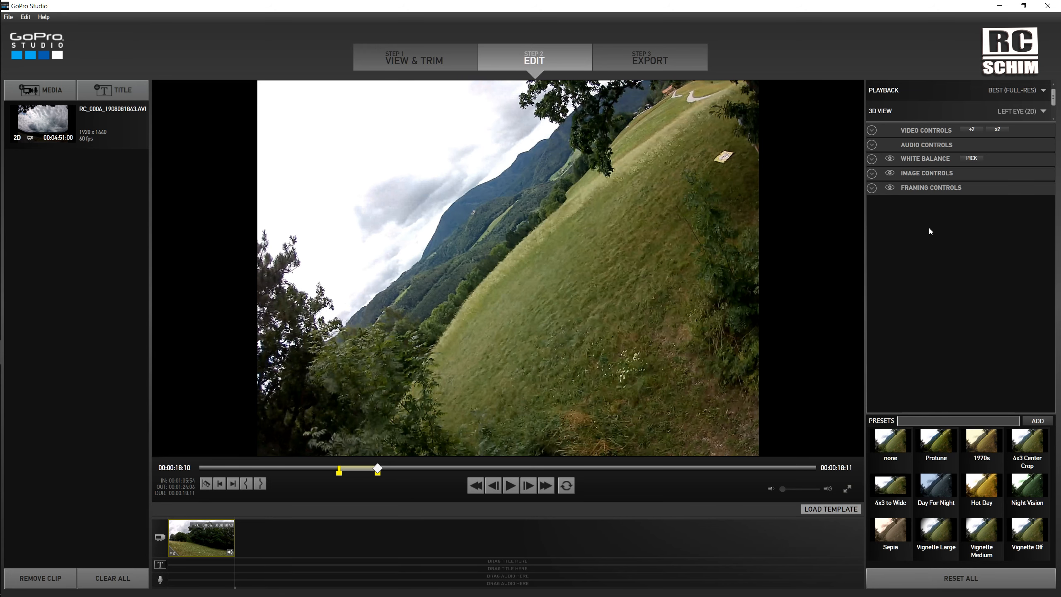
# Step: Examine the clip's video controls and white balance settings
pyautogui.moveTo(924, 412); pyautogui.dragTo(952, 346)
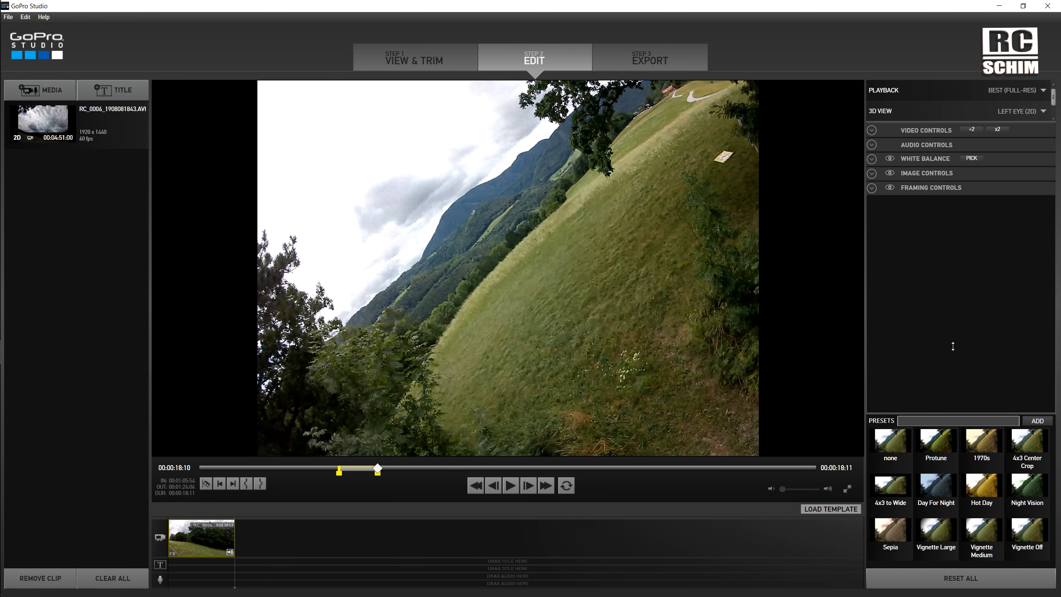
pyautogui.click(872, 131)
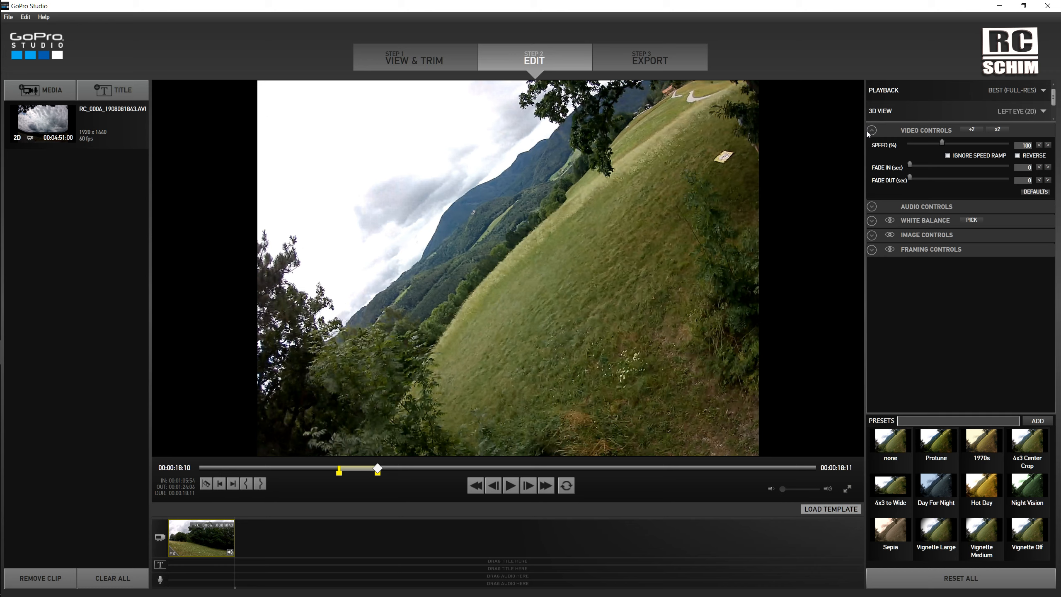
pyautogui.click(872, 131)
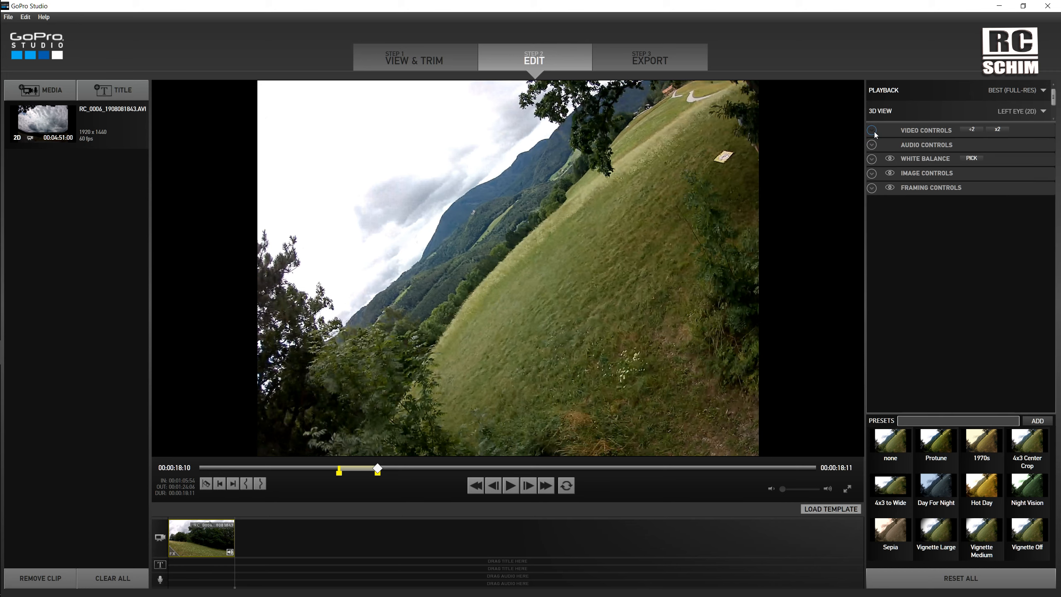
pyautogui.click(871, 159)
pyautogui.click(871, 160)
# Step: Try an exposure of about 1.27 and a contrast of about 1.03 on the clip, and reset all adjustments
pyautogui.click(872, 173)
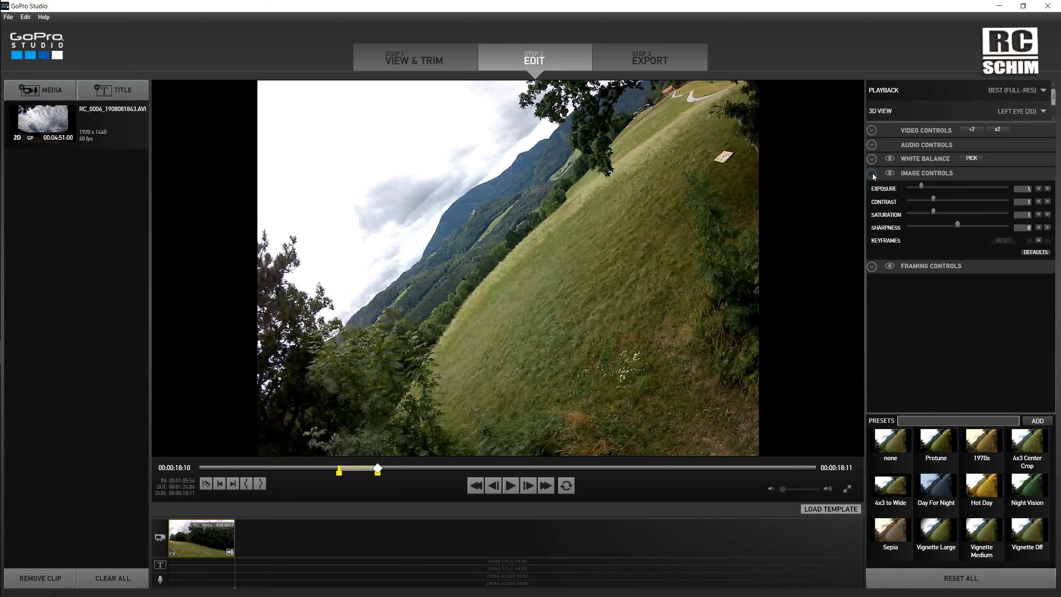
pyautogui.moveTo(931, 199)
pyautogui.mouseDown()
pyautogui.moveTo(952, 200)
pyautogui.moveTo(925, 188)
pyautogui.moveTo(953, 212)
pyautogui.moveTo(933, 211)
pyautogui.mouseUp()
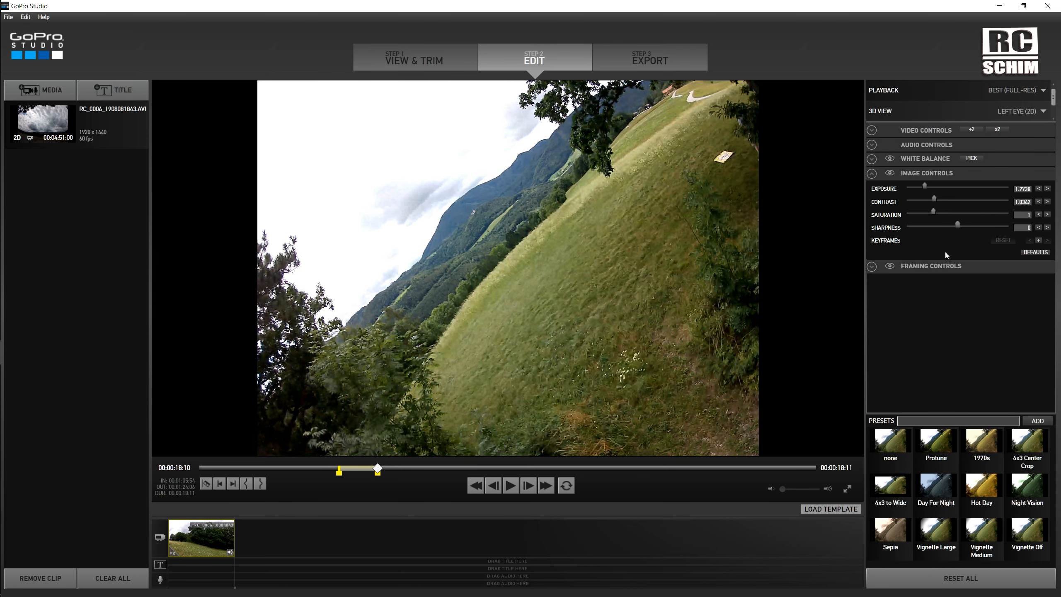
pyautogui.click(960, 579)
pyautogui.click(871, 173)
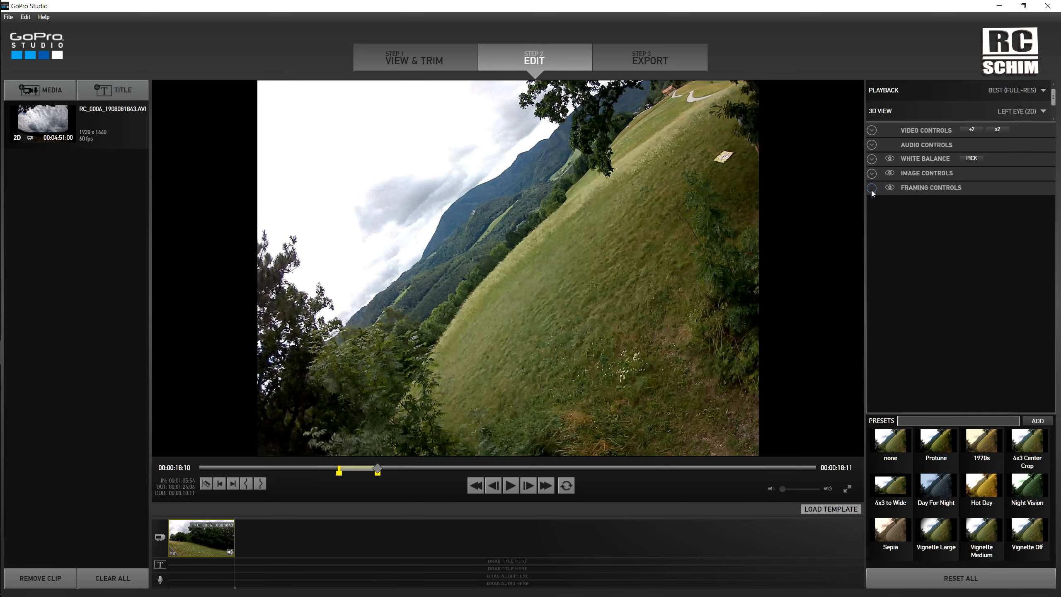
# Step: Apply the 4x3 to Wide preset and try the H.Dynamic framing value up to 1.3333, finishing at 0.6667
pyautogui.click(889, 488)
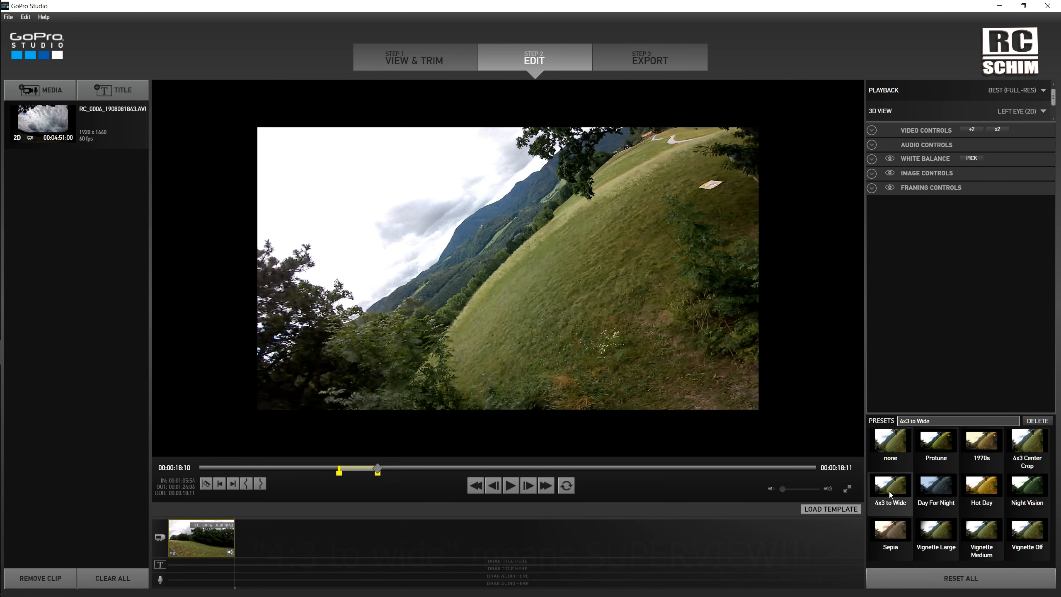
pyautogui.click(872, 188)
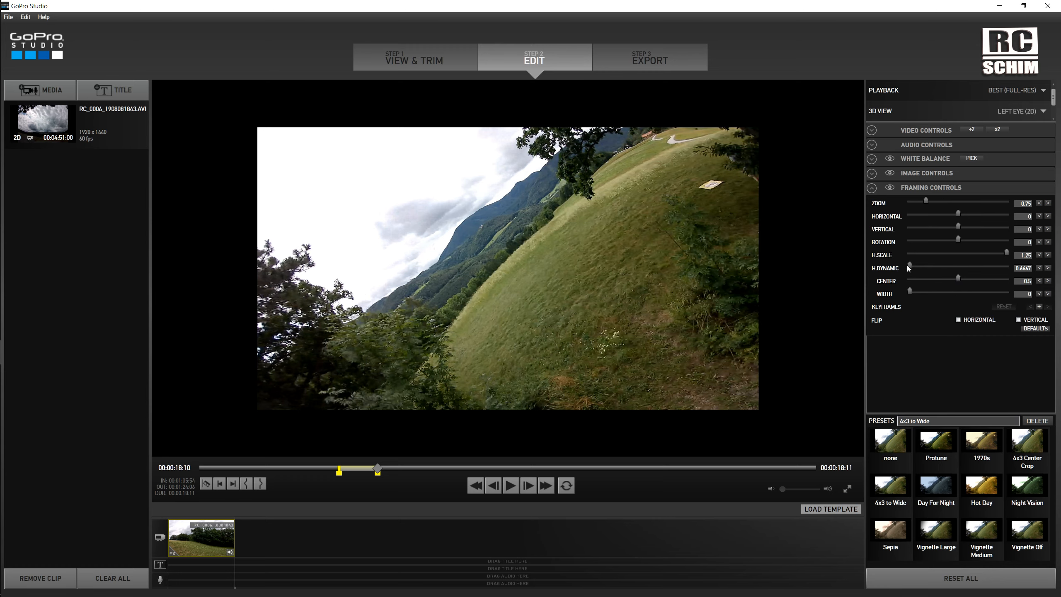
pyautogui.moveTo(910, 265)
pyautogui.mouseDown()
pyautogui.moveTo(972, 267)
pyautogui.moveTo(900, 267)
pyautogui.mouseUp()
pyautogui.moveTo(910, 267); pyautogui.dragTo(1021, 268)
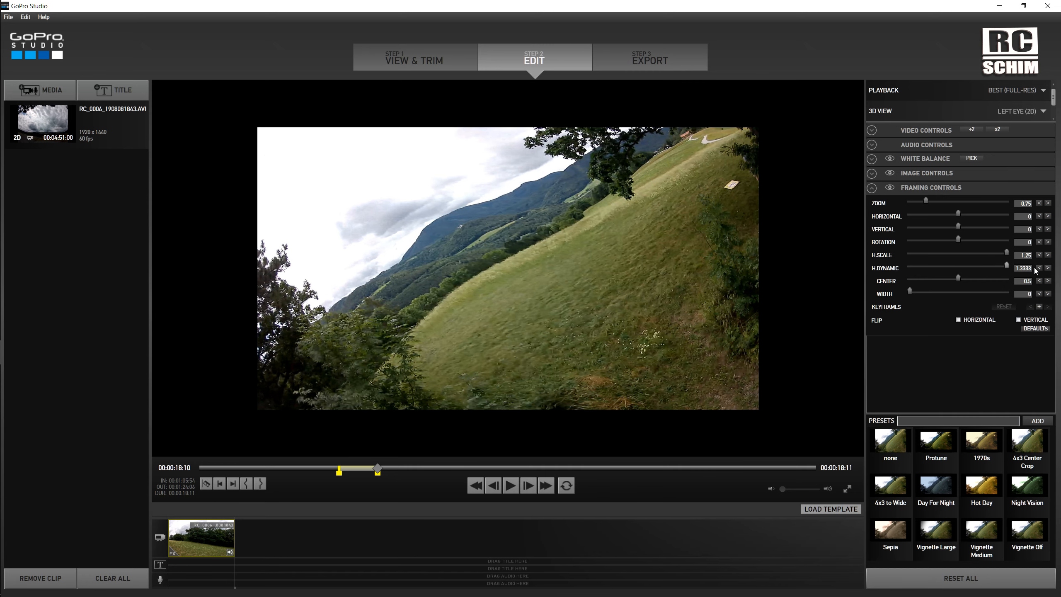
pyautogui.moveTo(1006, 266); pyautogui.dragTo(904, 269)
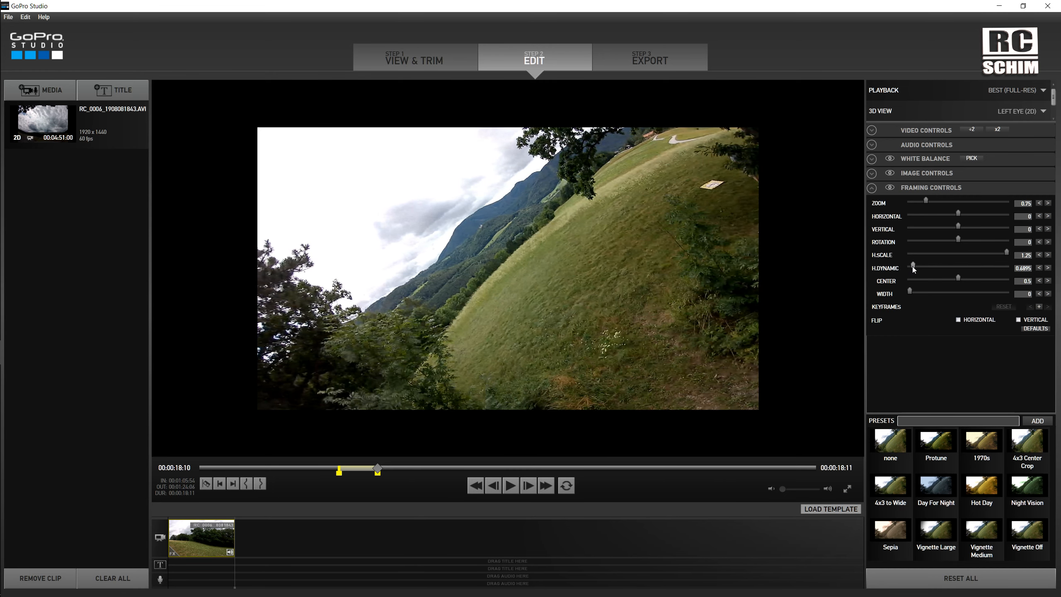
pyautogui.moveTo(908, 268); pyautogui.dragTo(909, 265)
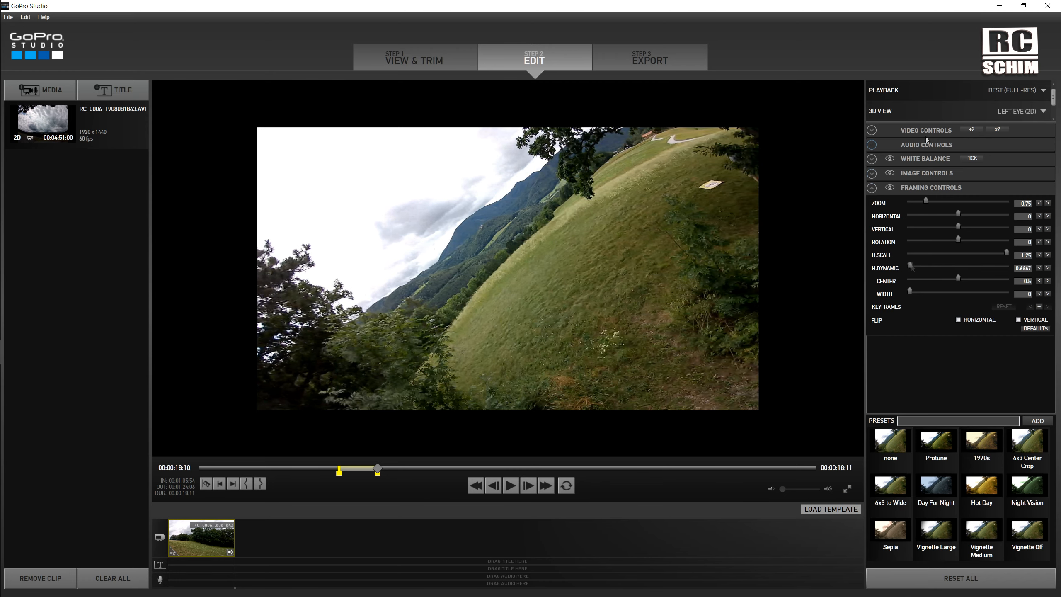
# Step: Open the export settings and show the available file formats
pyautogui.click(660, 55)
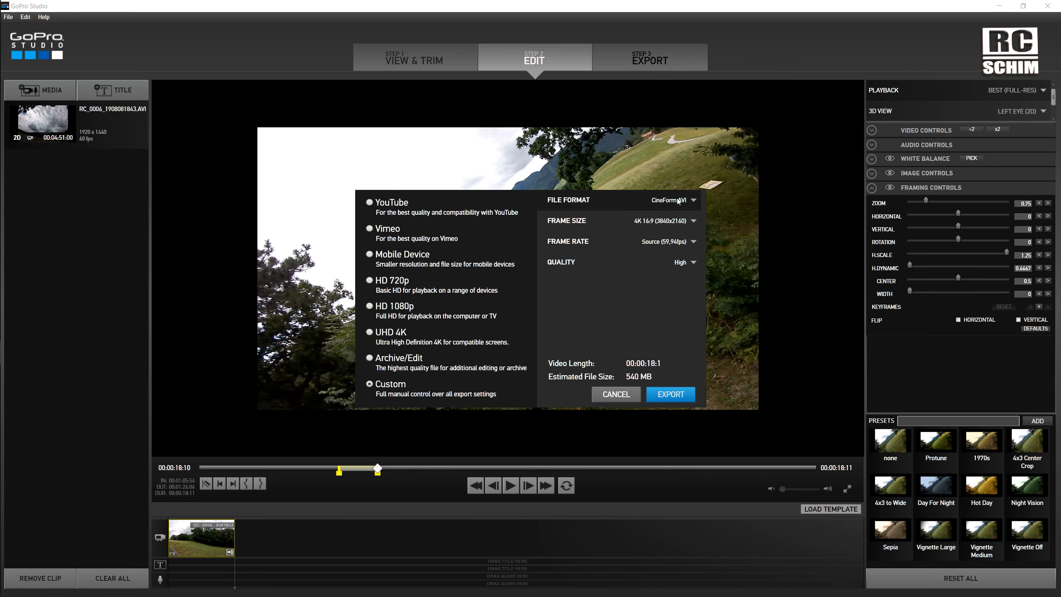
pyautogui.click(693, 201)
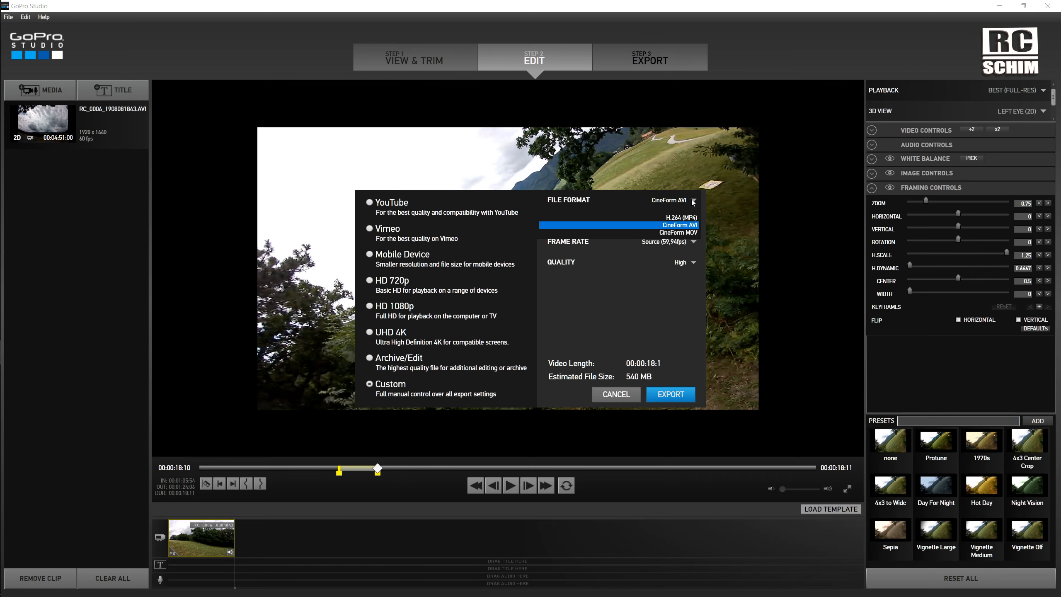
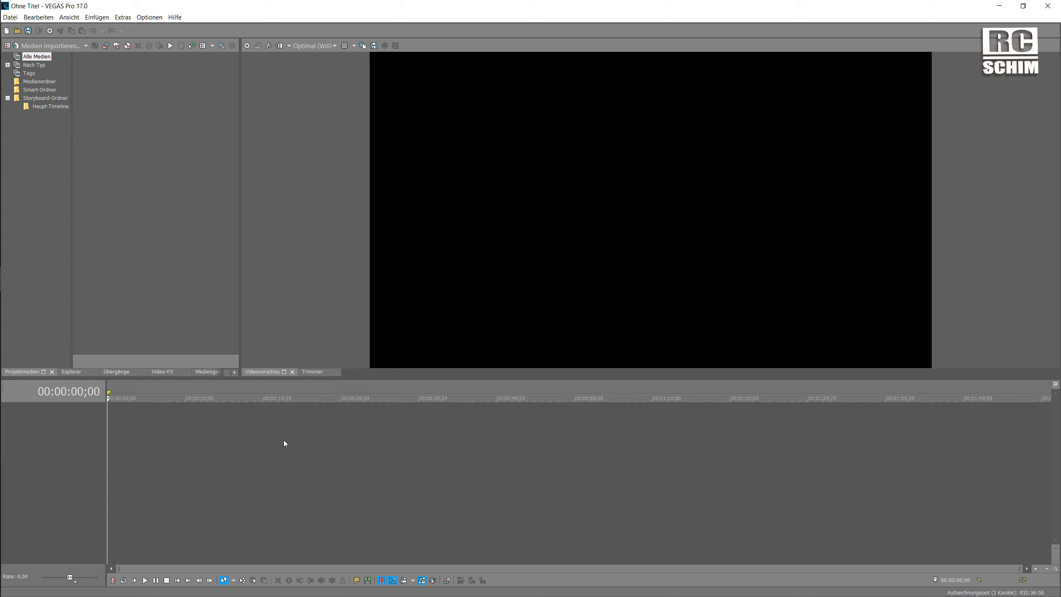
# Step: Switch to VEGAS Pro and search the video effects for "mesh" and "linse"
pyautogui.hotkey('alt', '8')
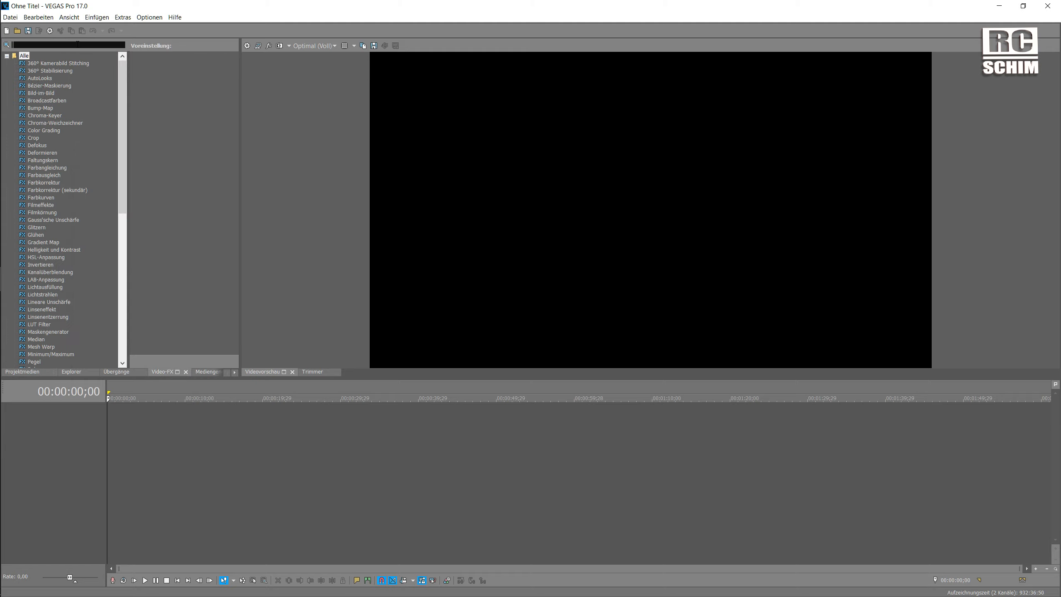
pyautogui.write('mesh')
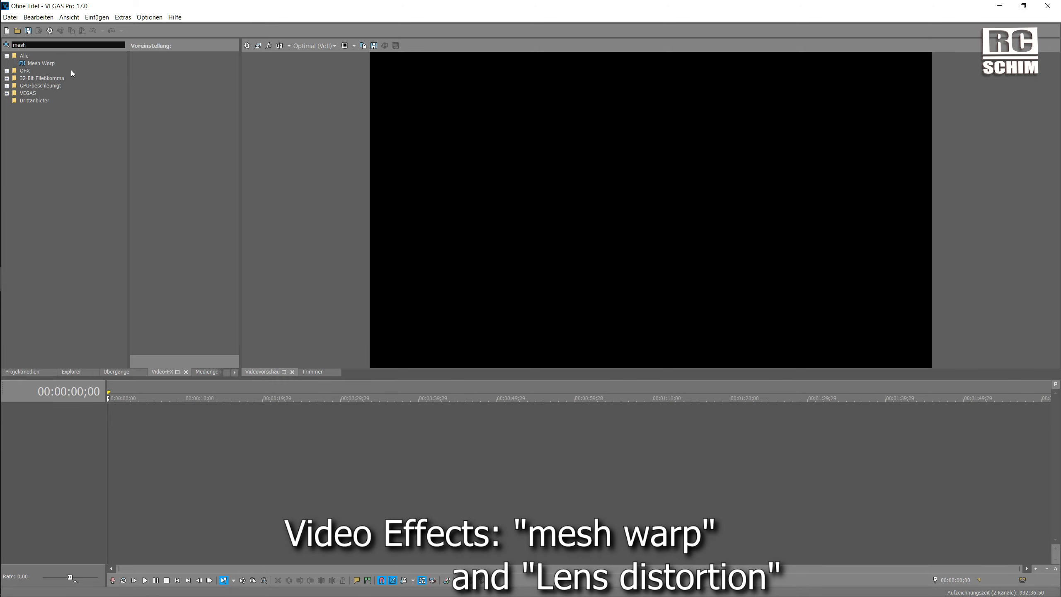
pyautogui.click(41, 63)
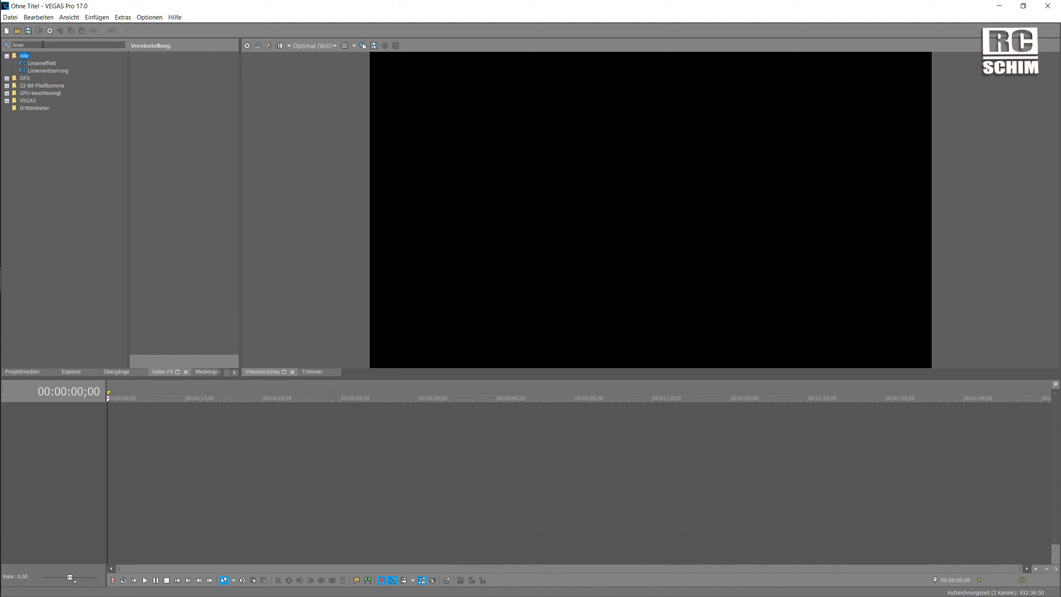
pyautogui.click(205, 461)
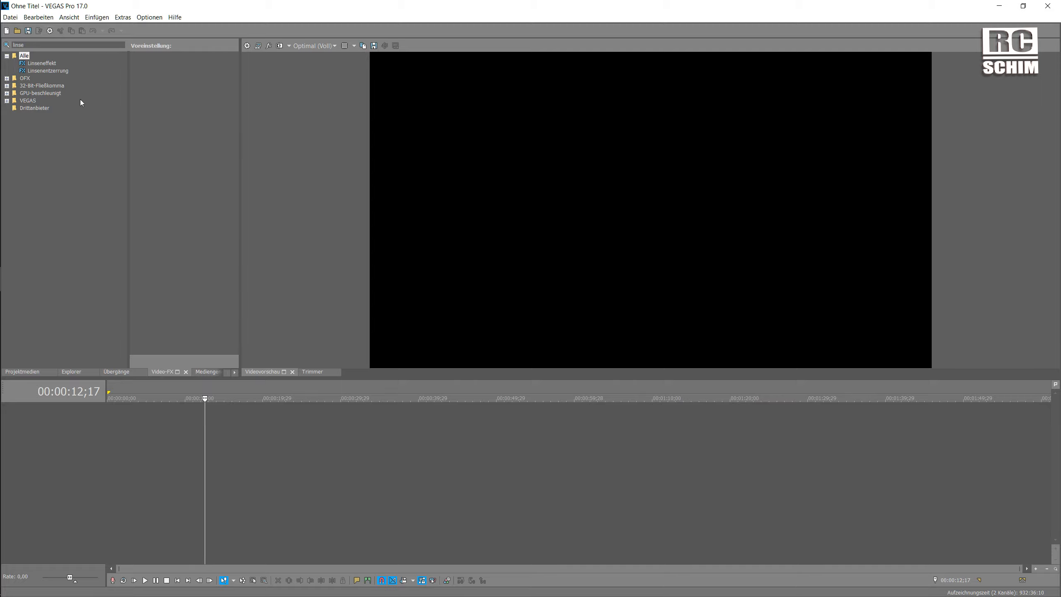
# Step: Add RC_0006_1908081843.avi from the Videos folder to the timeline and match the project's video settings to it
pyautogui.hotkey('alt', 'Tab')
pyautogui.hotkey('alt', 'Tab')
pyautogui.moveTo(648, 402); pyautogui.dragTo(270, 435)
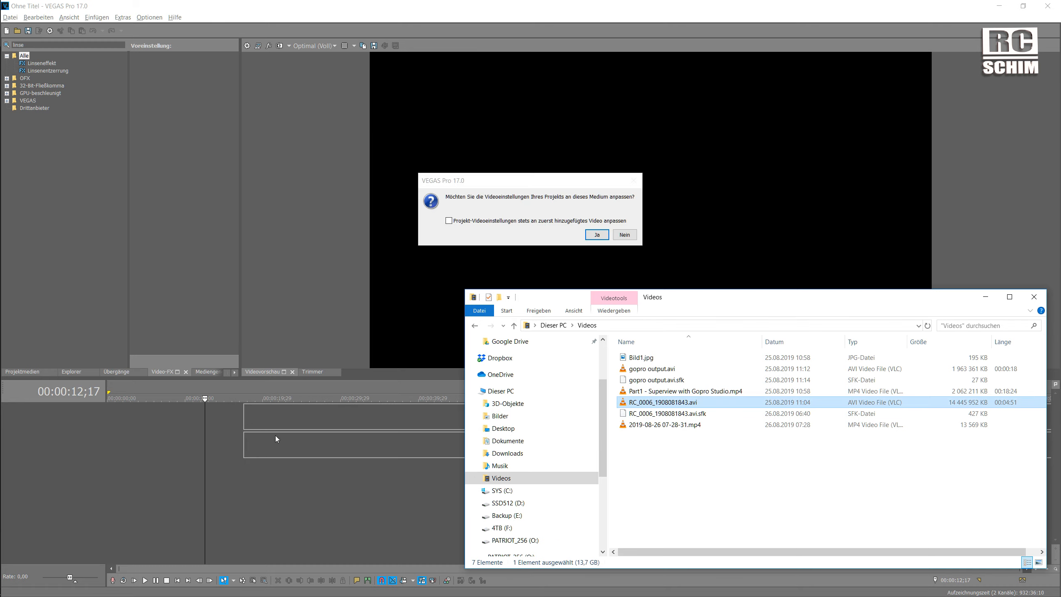
pyautogui.press('Return')
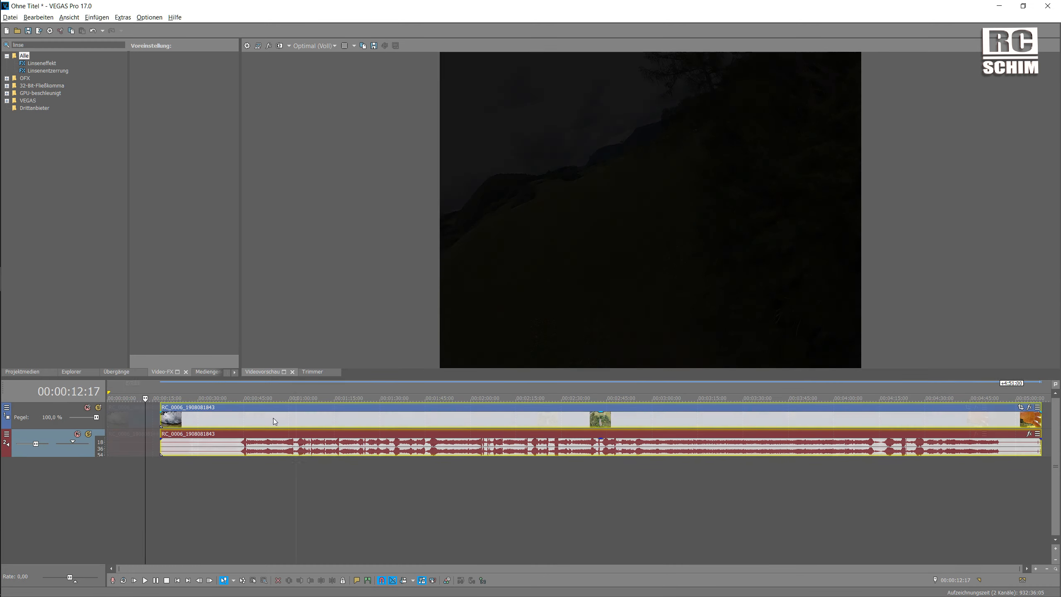
# Step: Split the clip at 00:01:14:01 and 00:01:27:22 and delete the parts before and after that section
pyautogui.click(300, 464)
pyautogui.moveTo(300, 464); pyautogui.dragTo(331, 468)
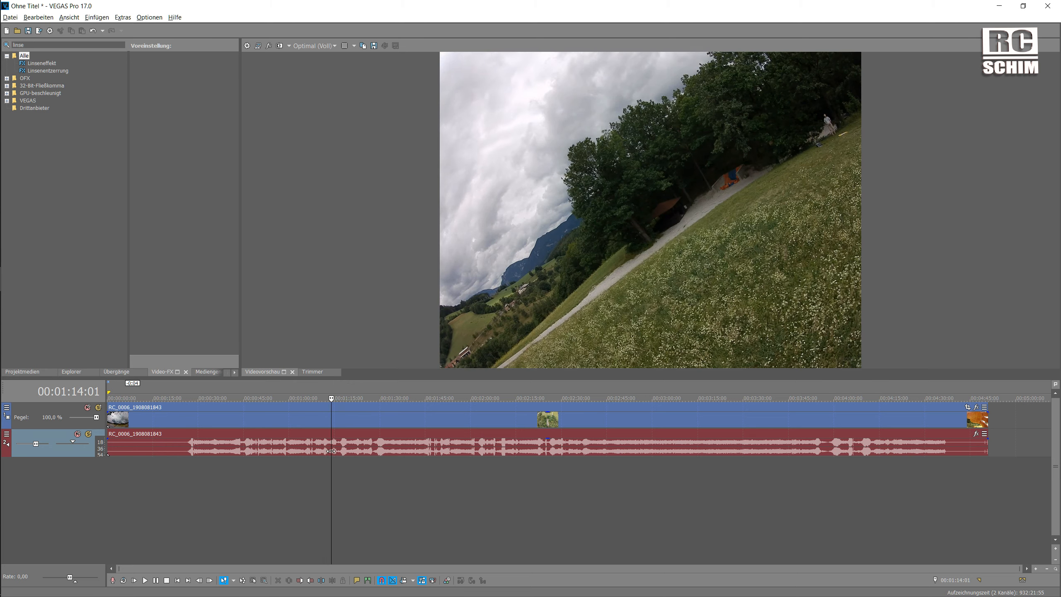
pyautogui.press('s')
pyautogui.moveTo(370, 473); pyautogui.dragTo(372, 474)
pyautogui.press('s')
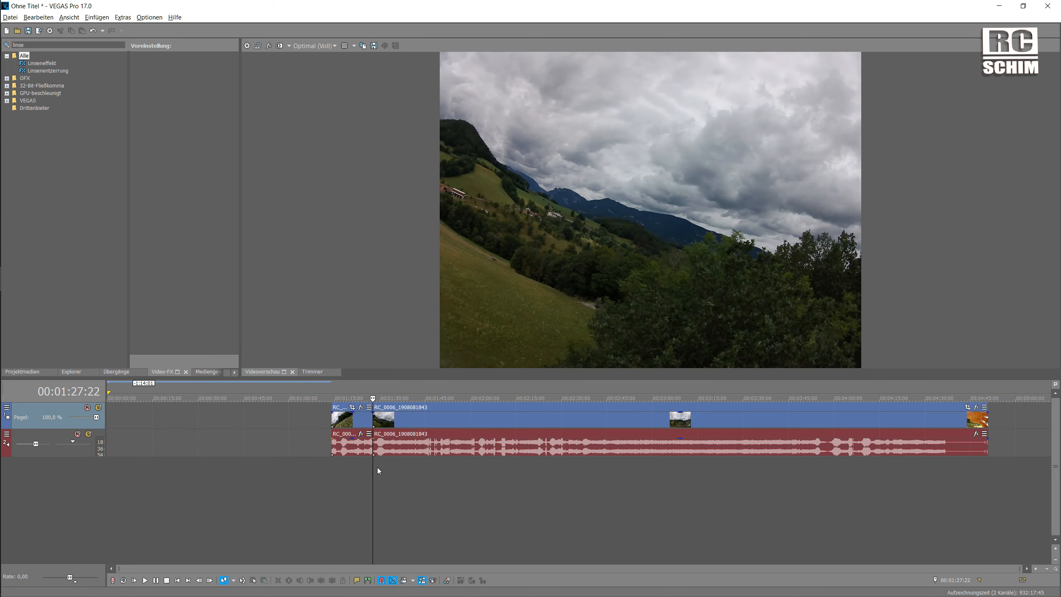
pyautogui.click(395, 419)
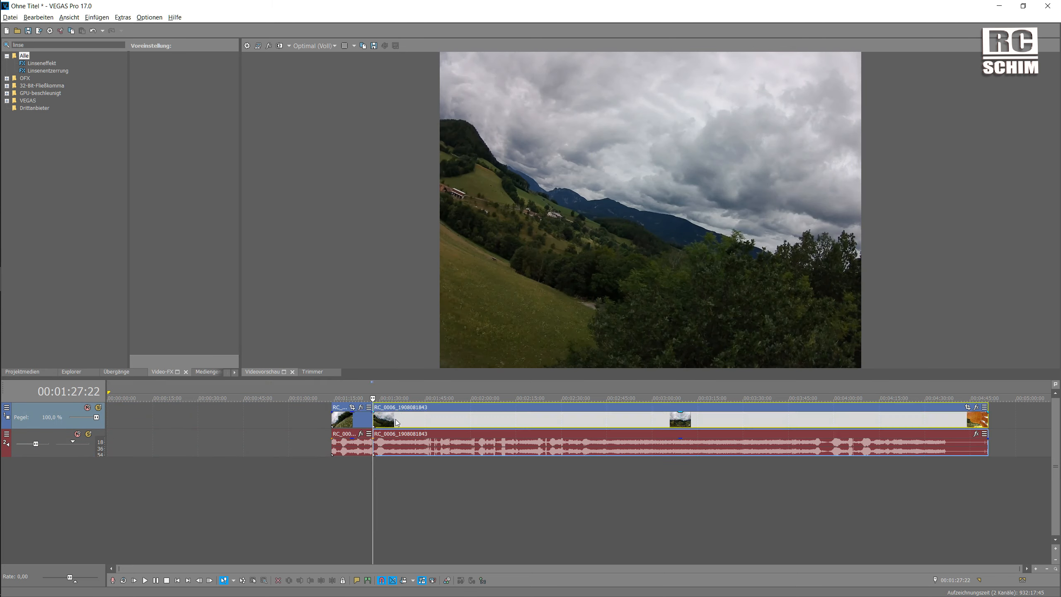
pyautogui.click(409, 420)
pyautogui.press('Delete')
# Step: Move the remaining clip earlier to start at about 00:00:48 and place the playhead within it at 00:00:55:03
pyautogui.click(339, 420)
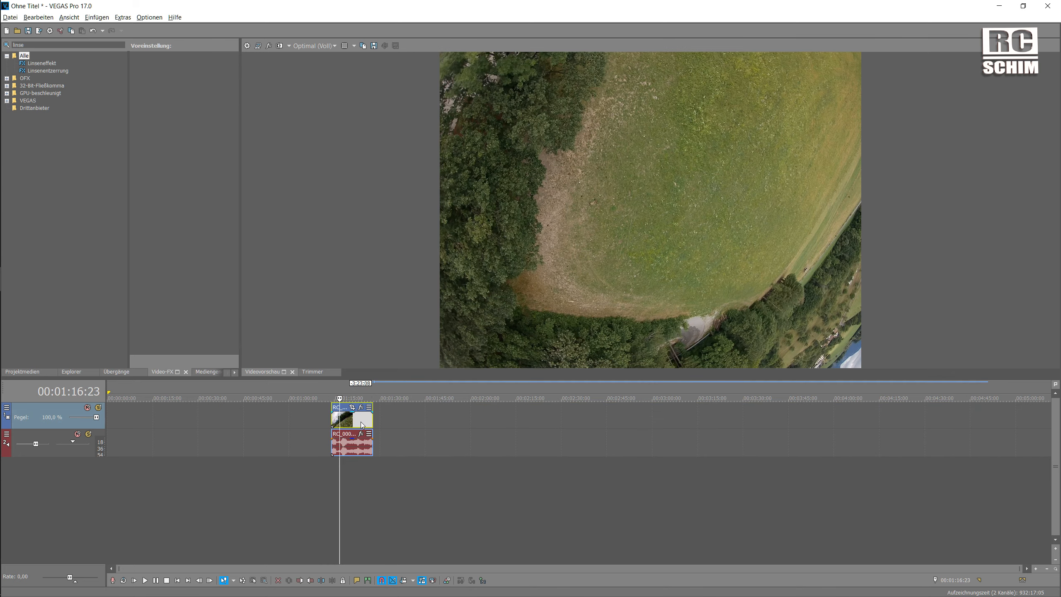
pyautogui.scroll(3, 388, 425)
pyautogui.moveTo(585, 420); pyautogui.dragTo(394, 424)
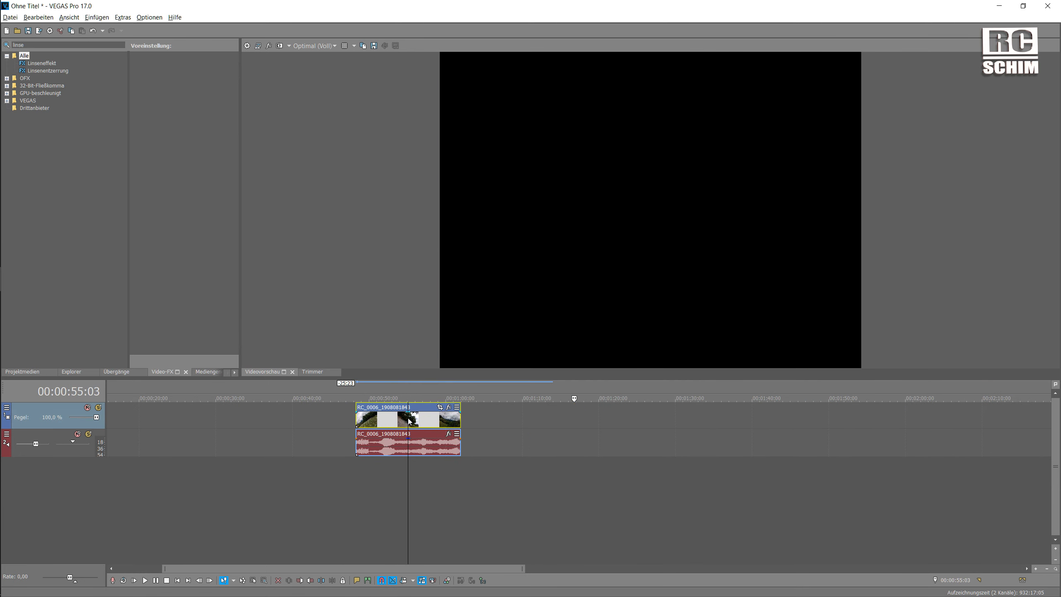
pyautogui.click(409, 420)
# Step: Clear the video effects search to list all effects
pyautogui.click(55, 49)
pyautogui.press('BackSpace')
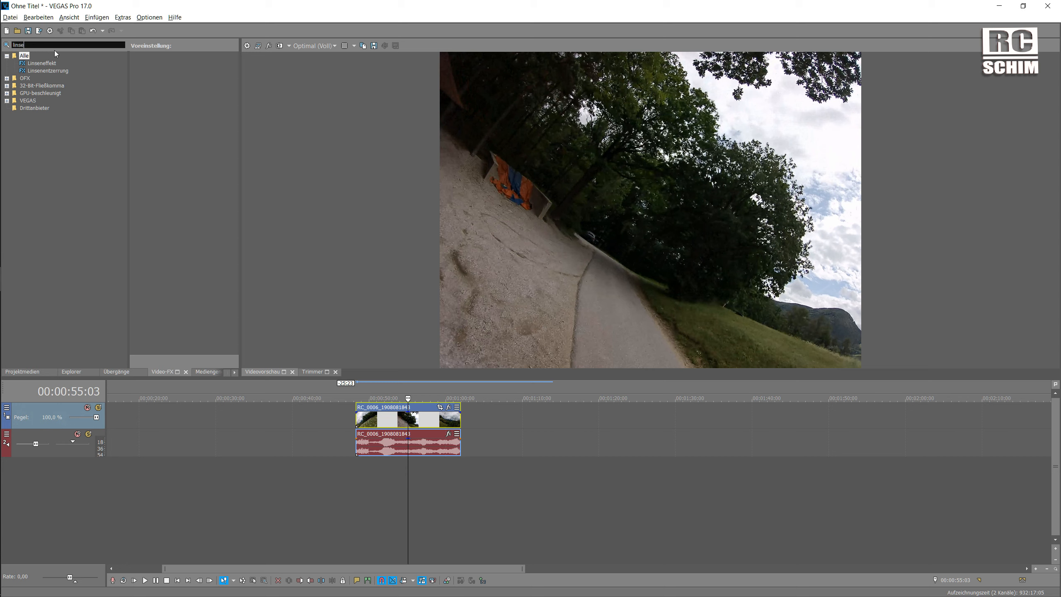
pyautogui.press('BackSpace')
pyautogui.press('BackSpace')
pyautogui.press('BackSpace')
pyautogui.press('BackSpace')
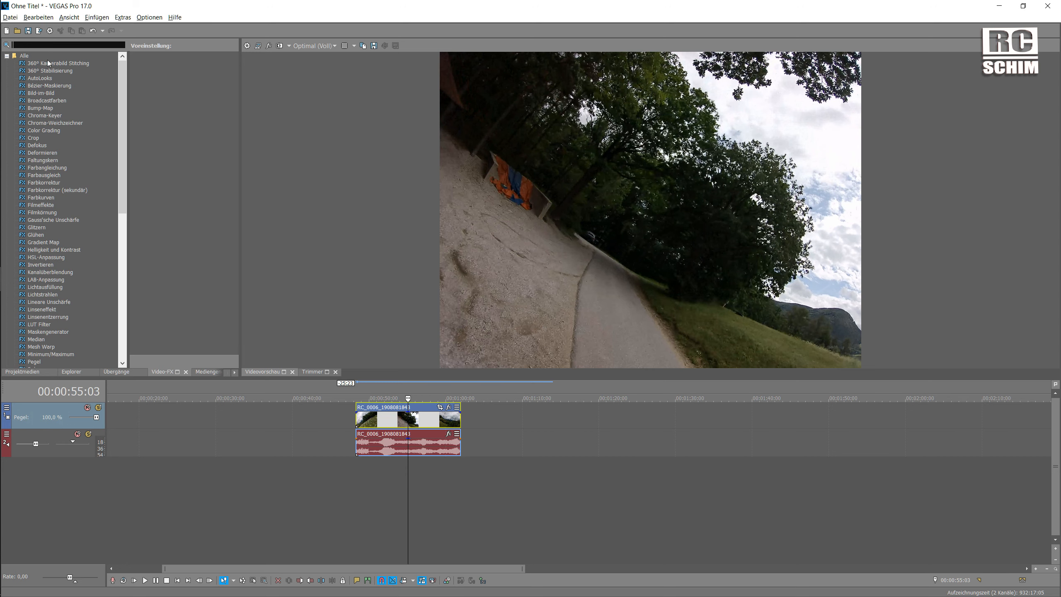
pyautogui.write('mes')
pyautogui.moveTo(51, 71); pyautogui.dragTo(383, 422)
pyautogui.moveTo(222, 157); pyautogui.dragTo(300, 76)
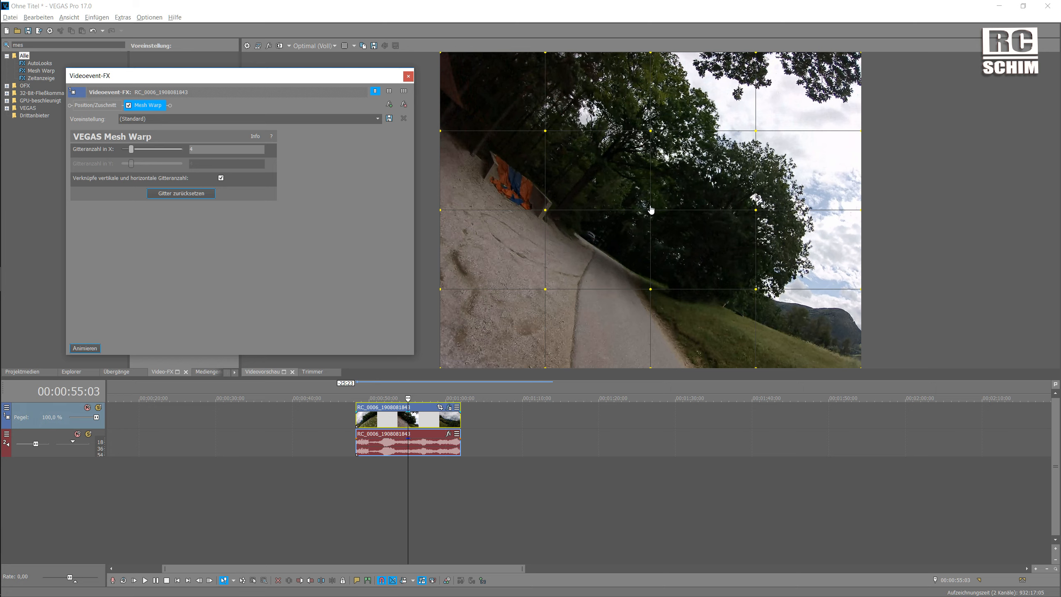
pyautogui.moveTo(650, 210)
pyautogui.mouseDown()
pyautogui.moveTo(575, 211)
pyautogui.moveTo(713, 212)
pyautogui.moveTo(585, 212)
pyautogui.moveTo(676, 212)
pyautogui.moveTo(589, 207)
pyautogui.moveTo(650, 213)
pyautogui.mouseUp()
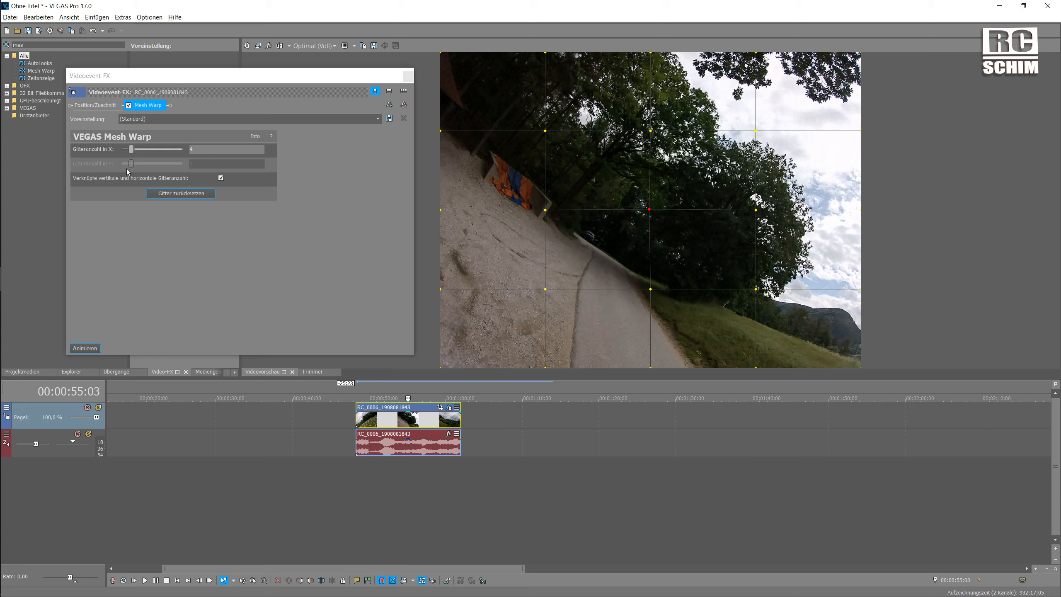
# Step: Set the horizontal mesh grid count to 20, unlink the vertical count and reduce it to its minimum
pyautogui.moveTo(131, 150); pyautogui.dragTo(212, 186)
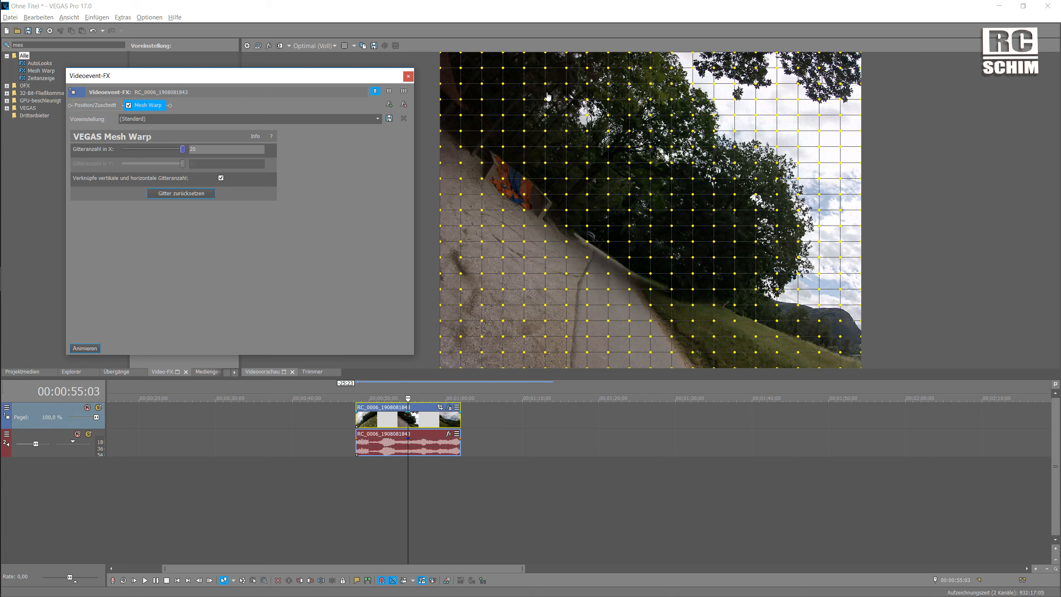
pyautogui.click(221, 179)
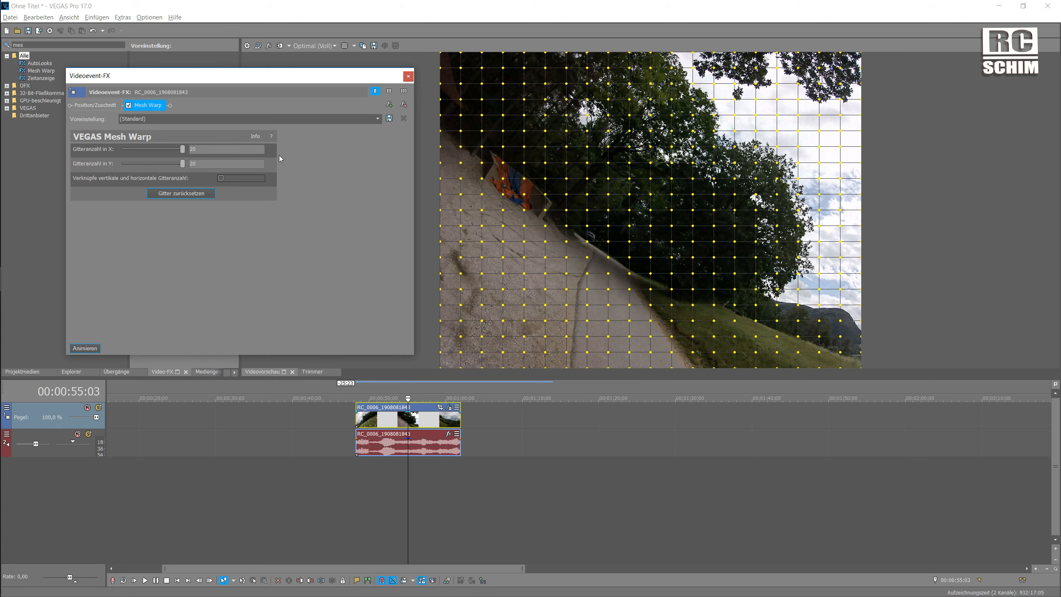
pyautogui.moveTo(182, 163); pyautogui.dragTo(134, 168)
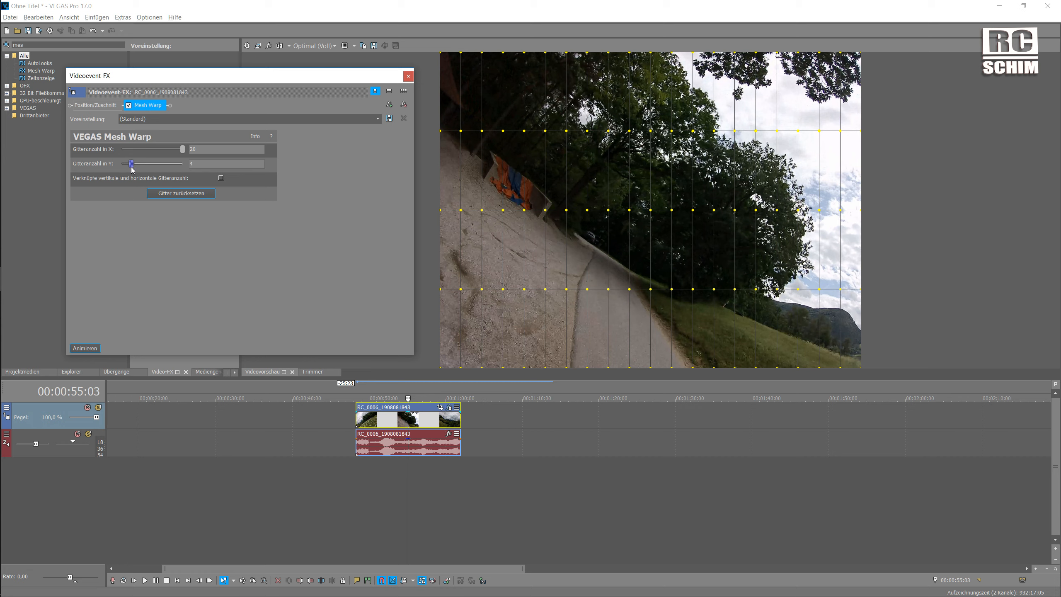
pyautogui.moveTo(131, 166); pyautogui.dragTo(119, 164)
pyautogui.click(606, 125)
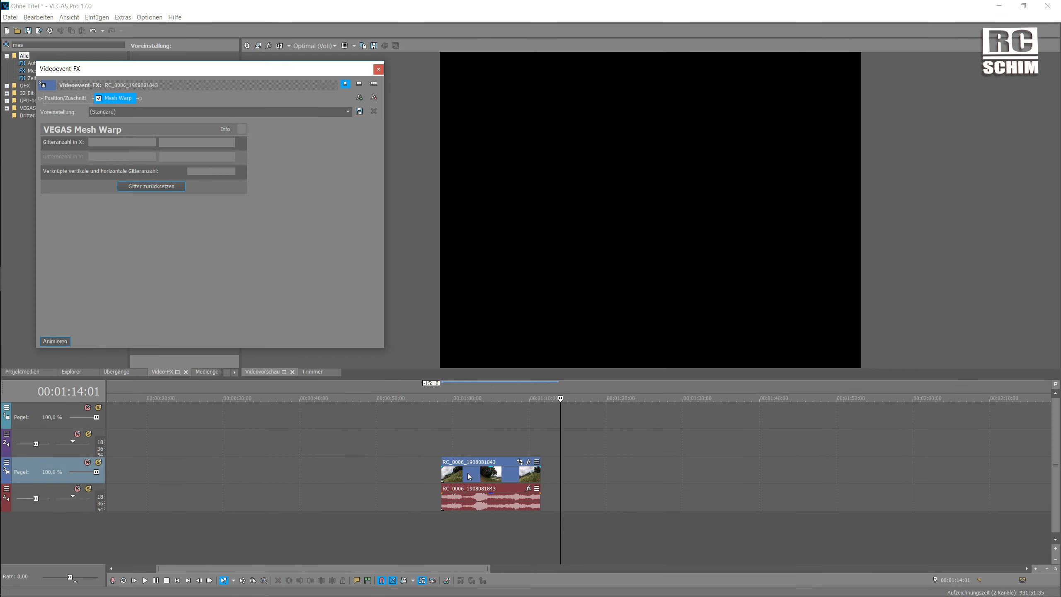
# Step: Apply the "4:3 to wide (like Superview)" preset to the clip's Mesh Warp effect and close the effect window
pyautogui.click(348, 111)
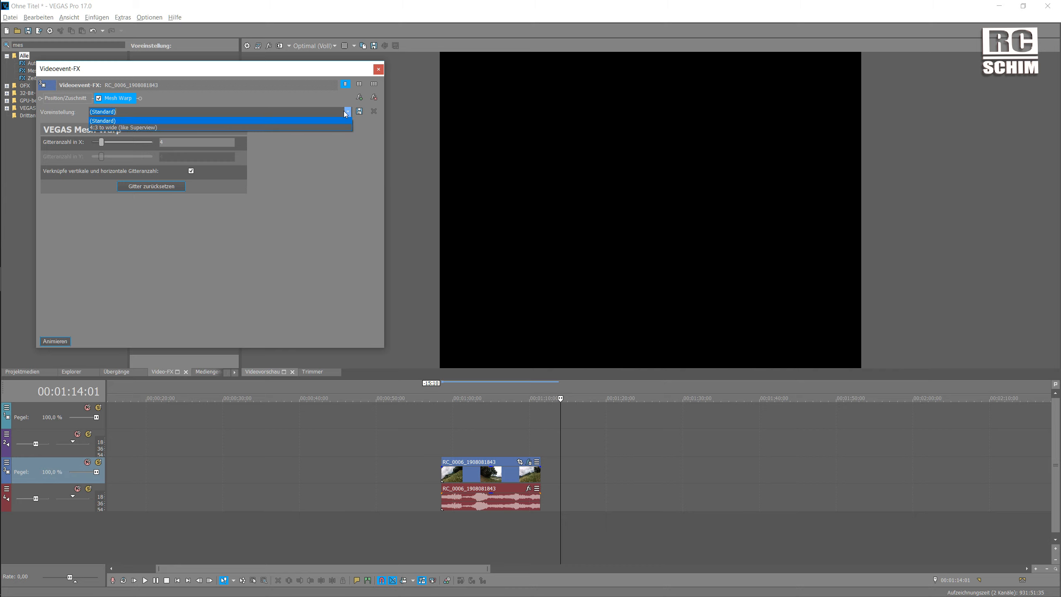
pyautogui.click(136, 127)
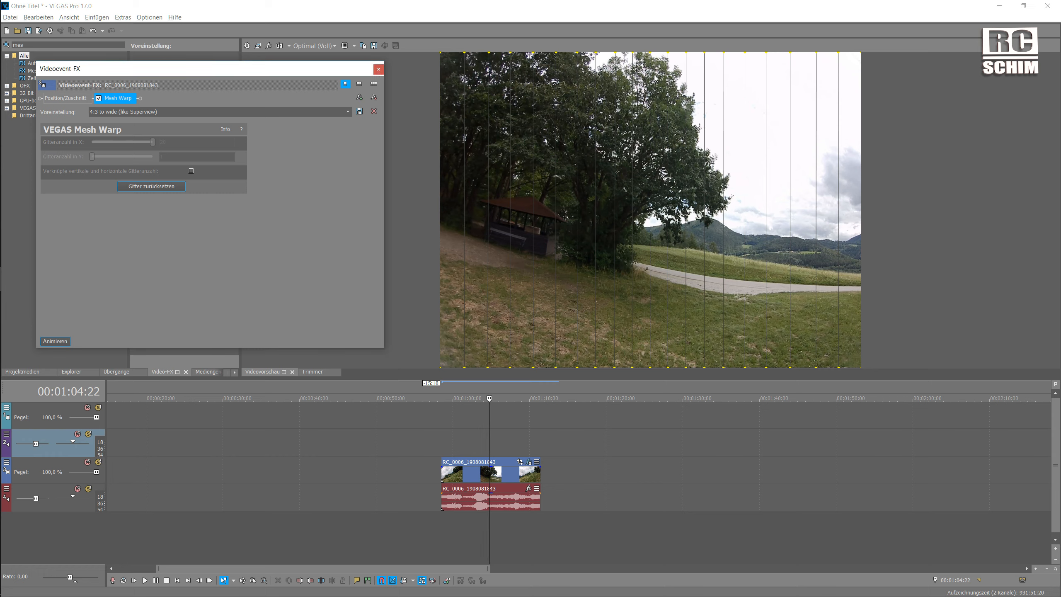
pyautogui.click(379, 69)
# Step: Set the project's video width to 2560, keeping the 1440 height for a 16:9 frame
pyautogui.click(247, 46)
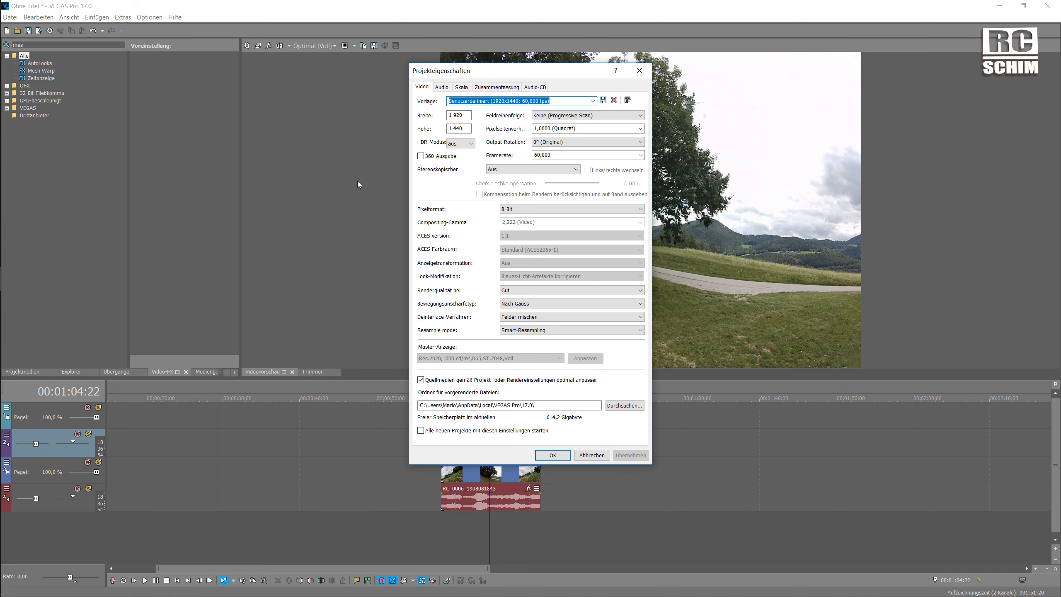
pyautogui.press('Tab')
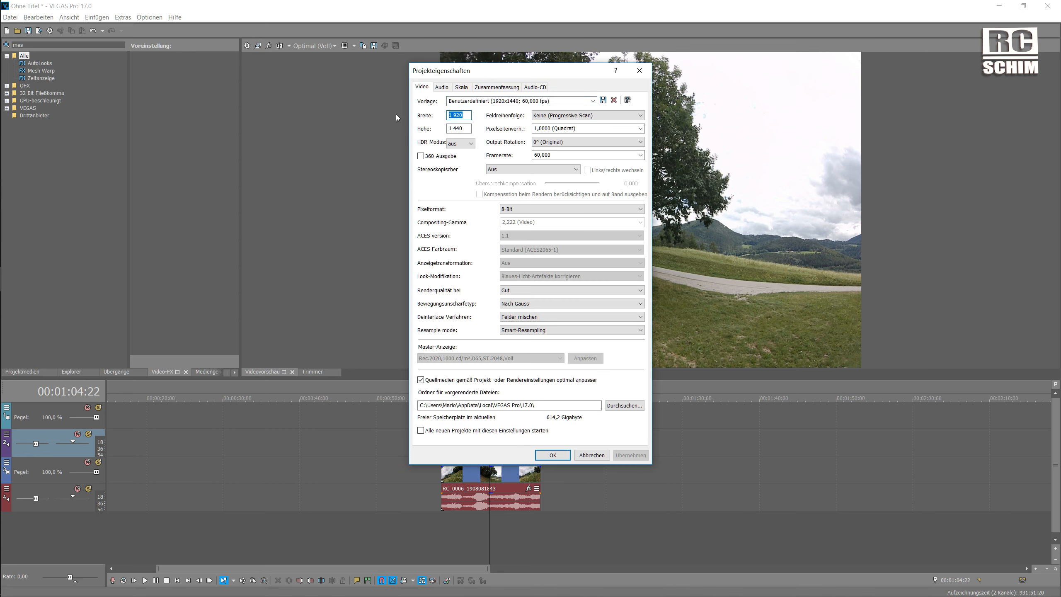
pyautogui.write('2560')
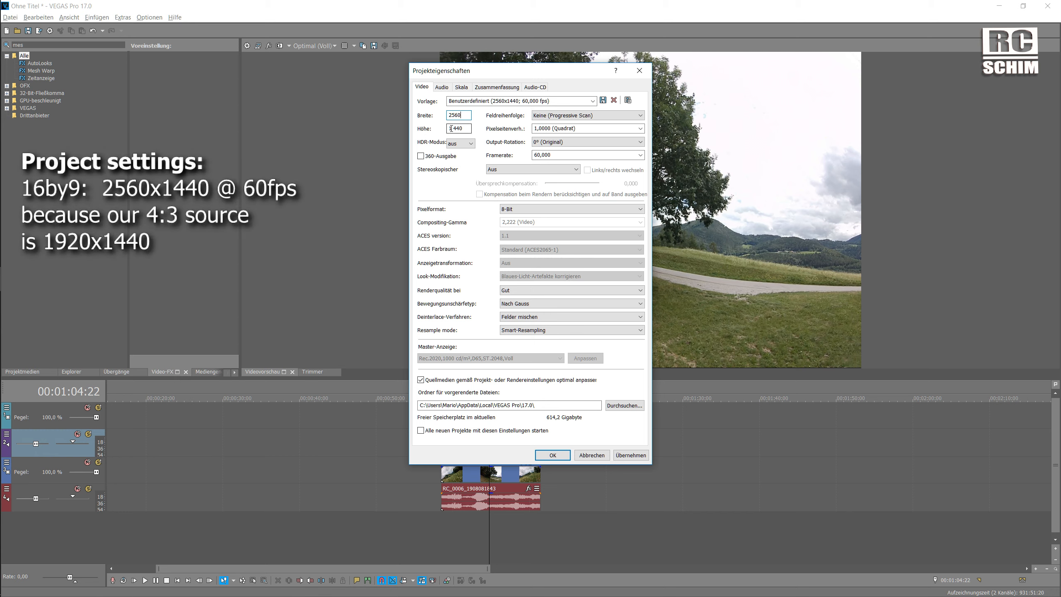
pyautogui.press('Tab')
pyautogui.hotkey('shift', 'Tab')
pyautogui.press('Return')
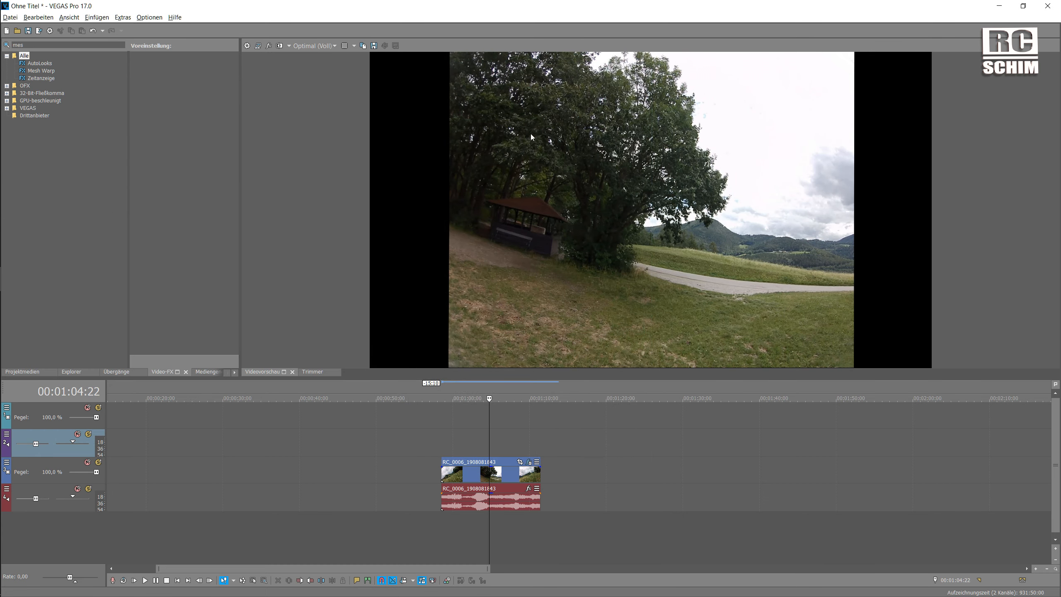
# Step: Turn off keeping the source aspect ratio in the clip's position and crop settings so the video fills the frame
pyautogui.click(519, 462)
pyautogui.click(117, 224)
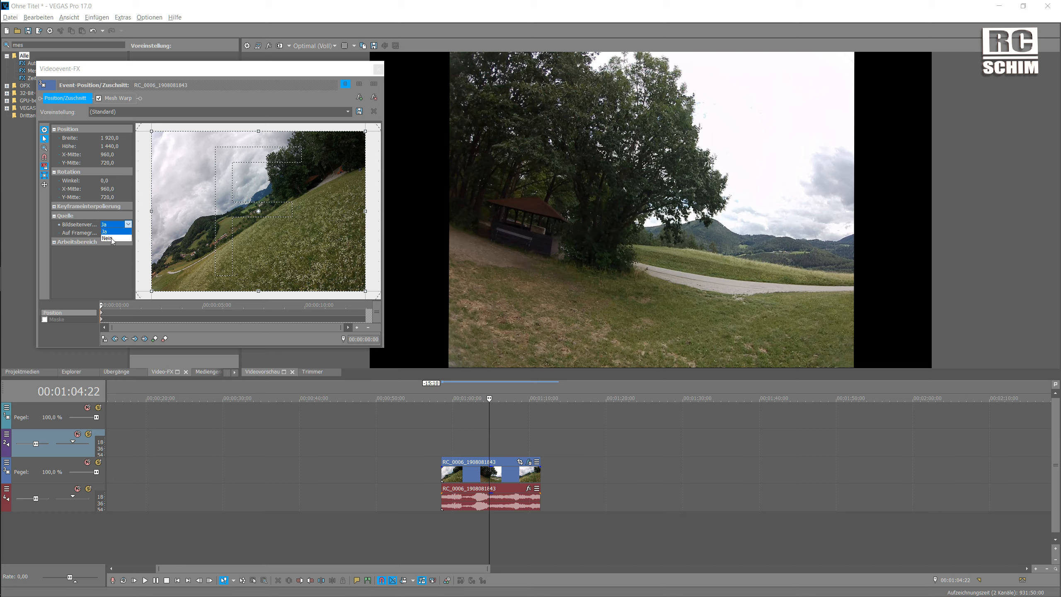
pyautogui.click(112, 239)
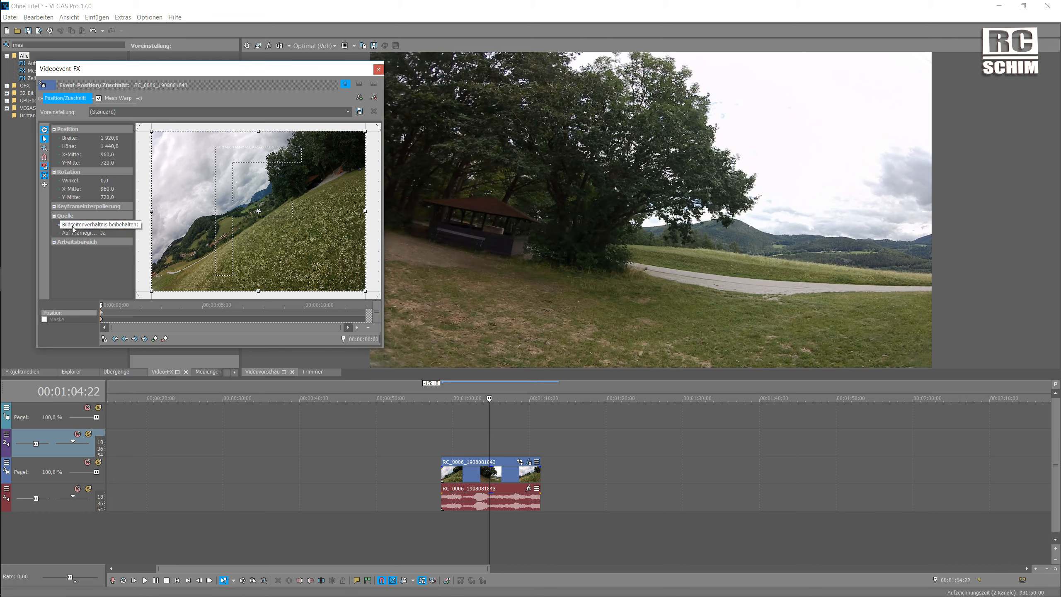
pyautogui.click(75, 226)
pyautogui.click(89, 228)
pyautogui.click(378, 69)
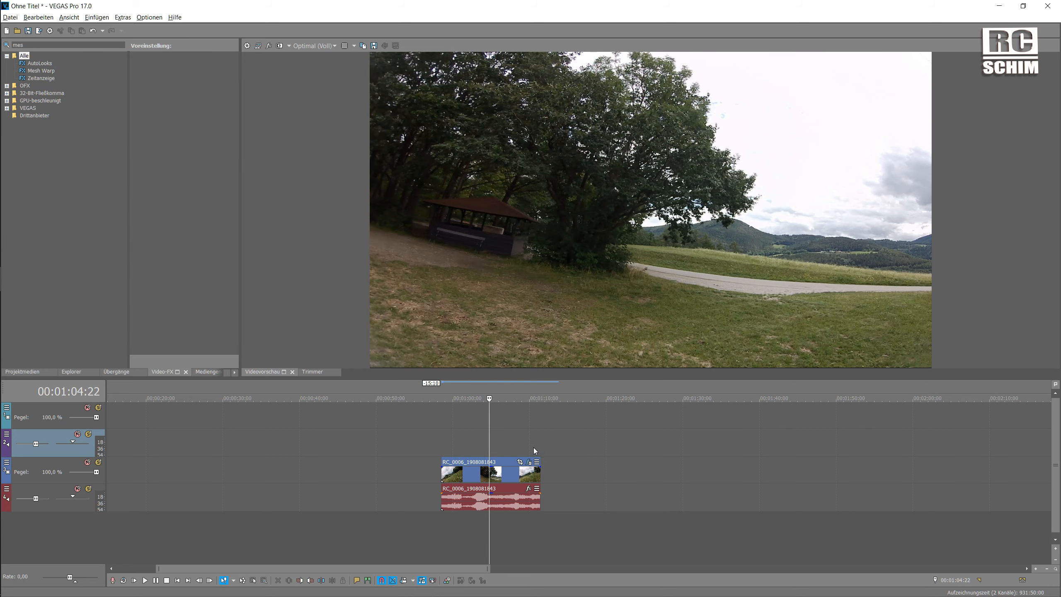
# Step: Compare the frame at 00:01:03:23 with the clip's Mesh Warp effect switched off and on
pyautogui.click(482, 427)
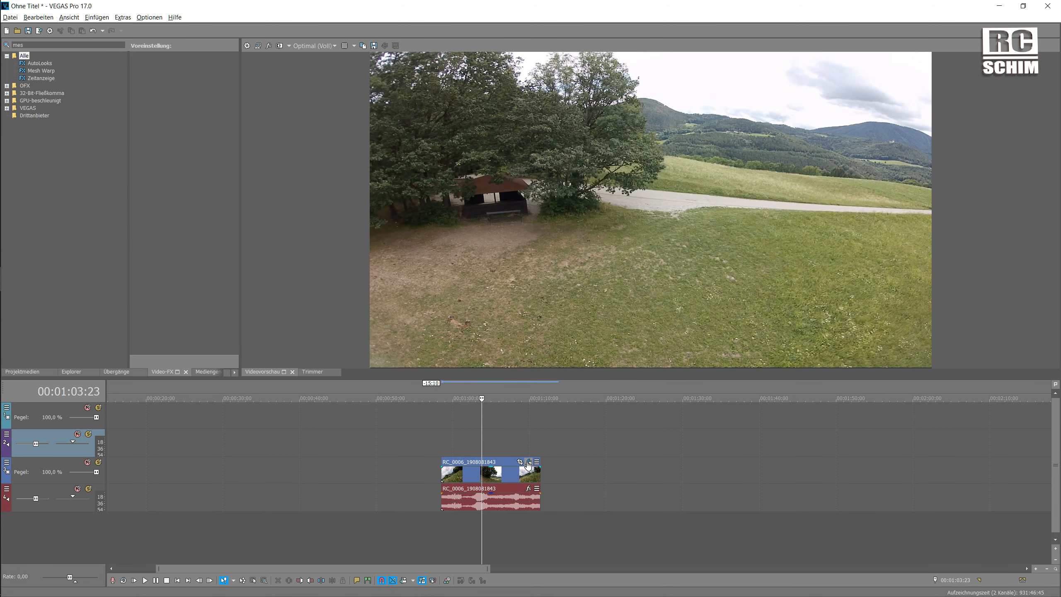
pyautogui.click(529, 462)
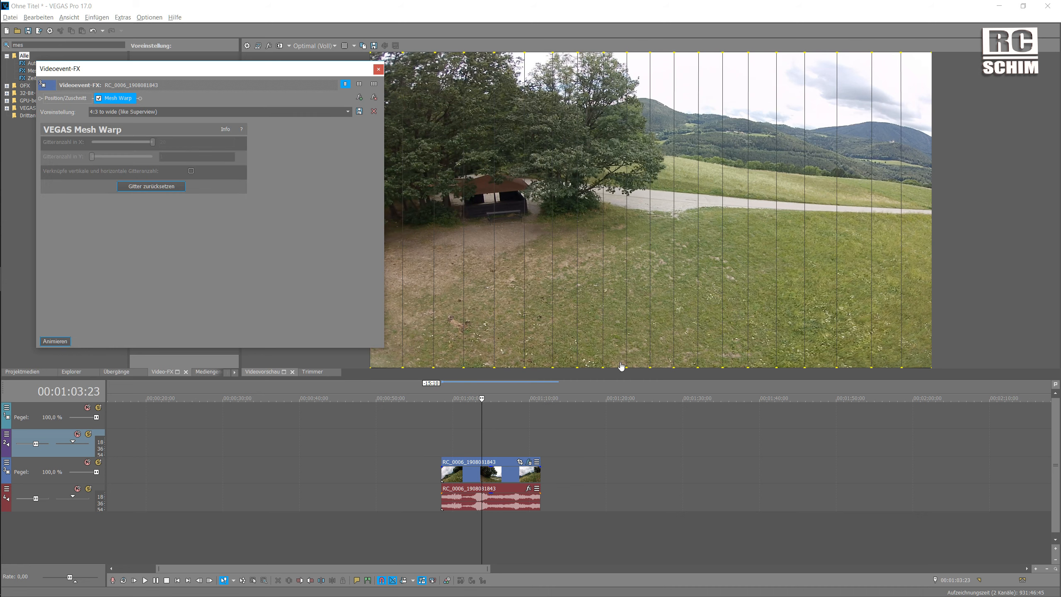
pyautogui.click(99, 99)
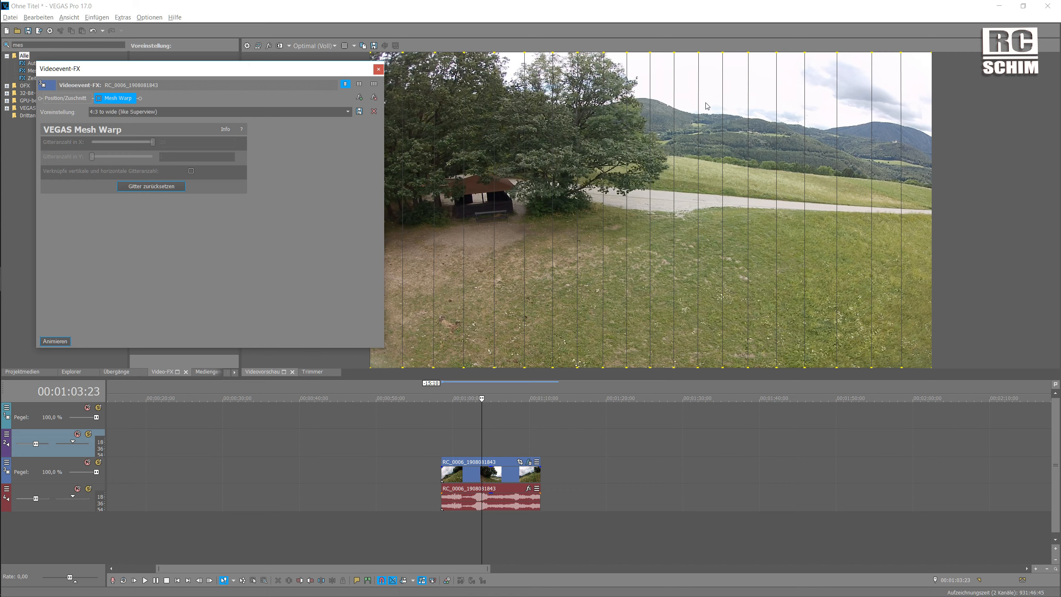
pyautogui.click(102, 100)
pyautogui.click(99, 99)
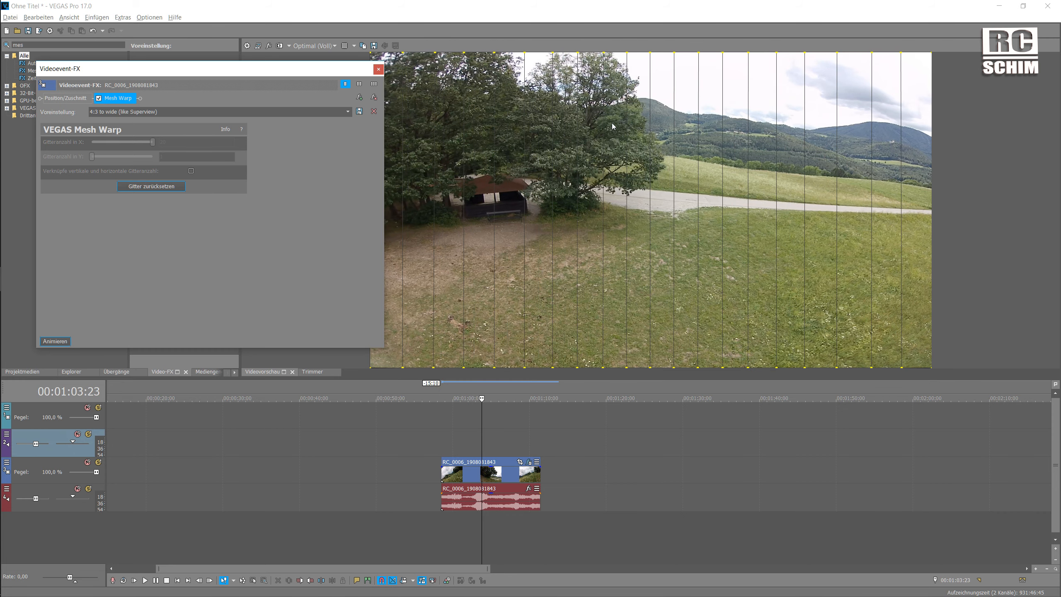
pyautogui.click(100, 100)
pyautogui.click(99, 99)
# Step: Add VEGAS Linsenentzerrung after Mesh Warp in the clip's effect chain and apply the Runcam5 preset
pyautogui.click(374, 98)
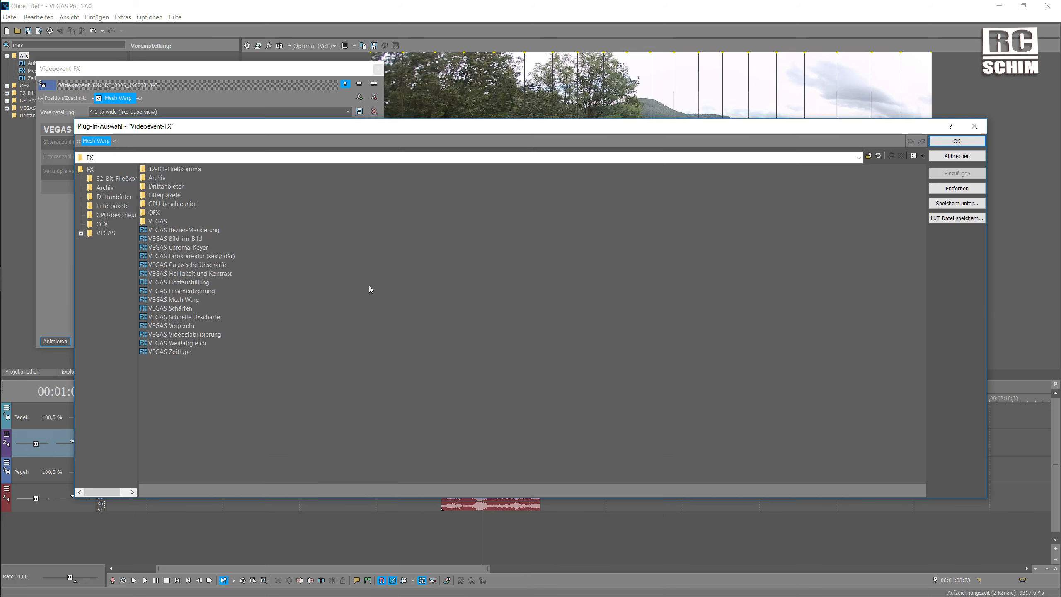
pyautogui.doubleClick(190, 291)
pyautogui.click(956, 141)
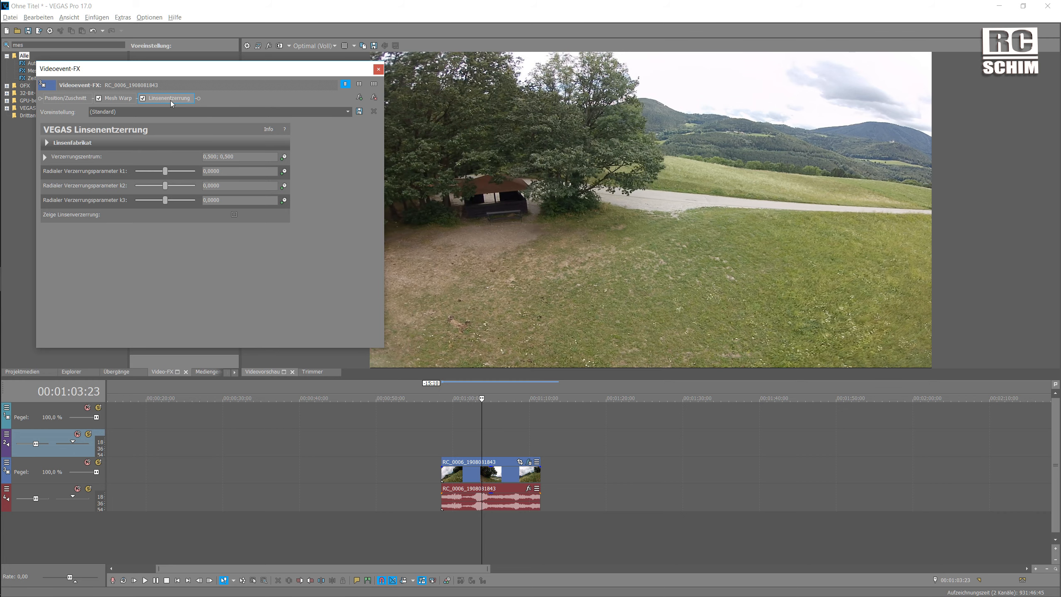
pyautogui.click(347, 112)
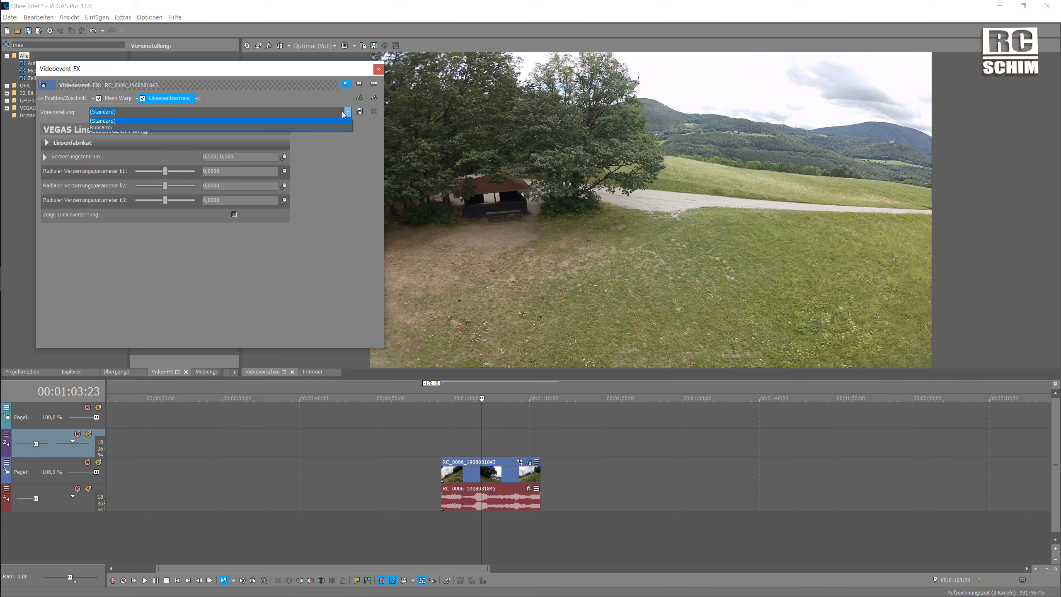
pyautogui.click(319, 127)
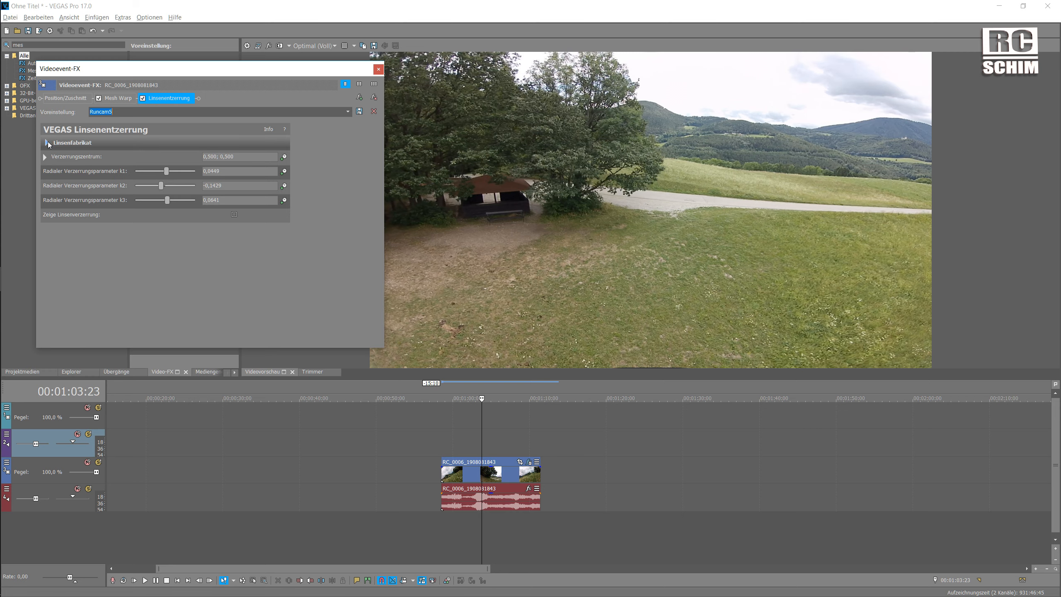
# Step: Compare the frame at 00:01:03:23 with the lens correction repeatedly switched off and on, leaving the effect enabled
pyautogui.click(142, 99)
pyautogui.click(143, 99)
pyautogui.click(143, 99)
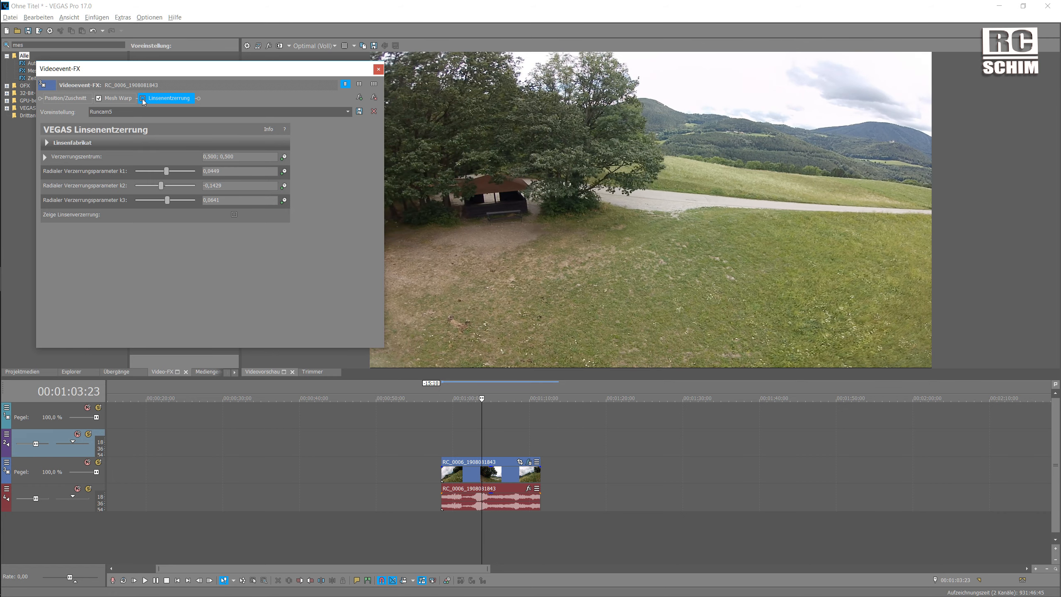
pyautogui.click(142, 99)
pyautogui.click(143, 99)
pyautogui.click(143, 99)
pyautogui.click(143, 99)
pyautogui.click(143, 98)
pyautogui.click(143, 99)
pyautogui.click(142, 99)
pyautogui.click(143, 98)
pyautogui.click(142, 98)
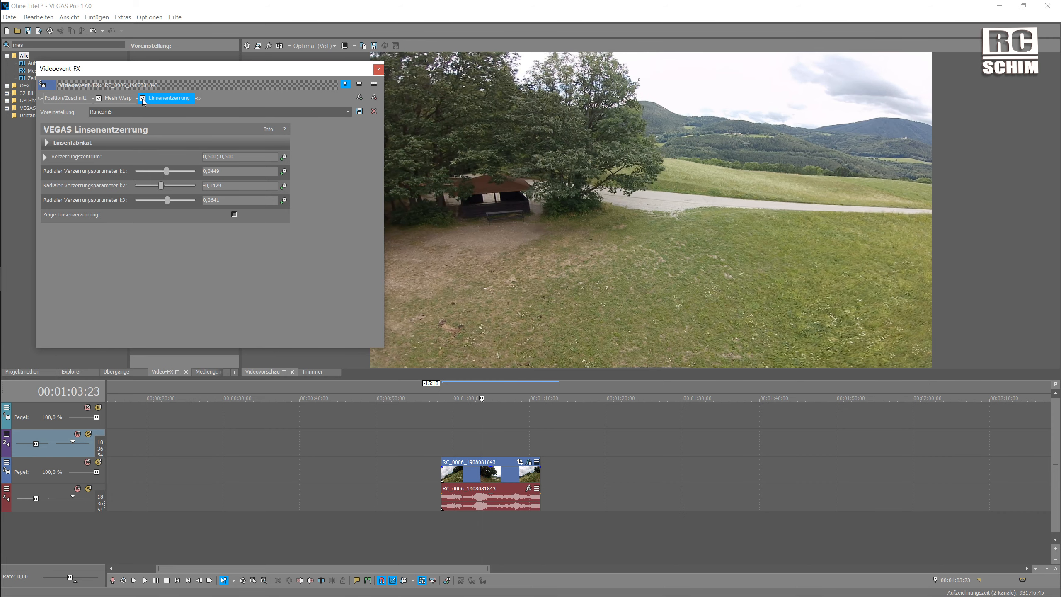
pyautogui.click(142, 99)
pyautogui.moveTo(190, 72); pyautogui.dragTo(174, 88)
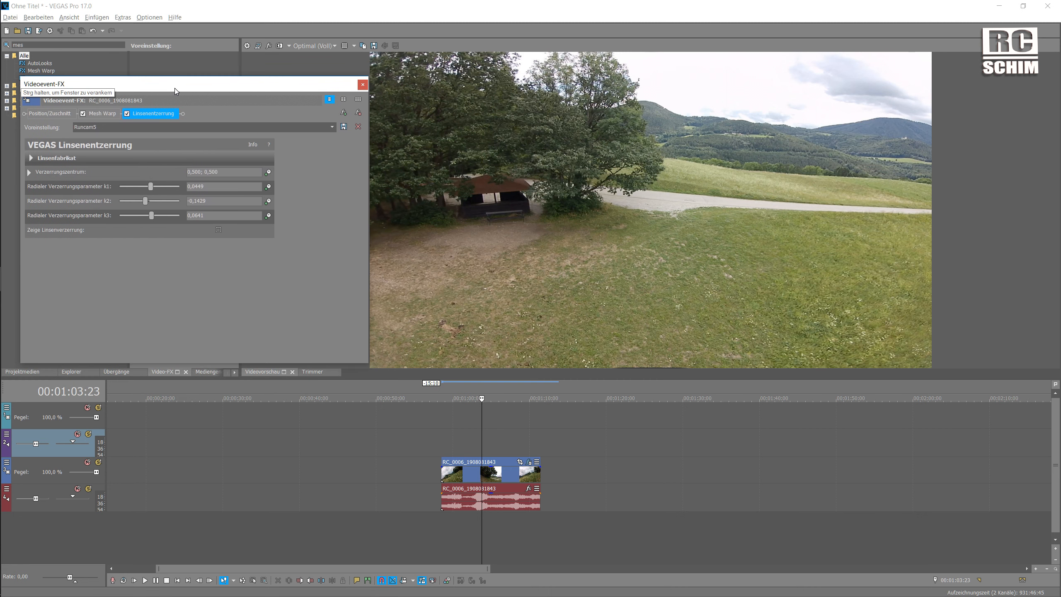
pyautogui.click(121, 117)
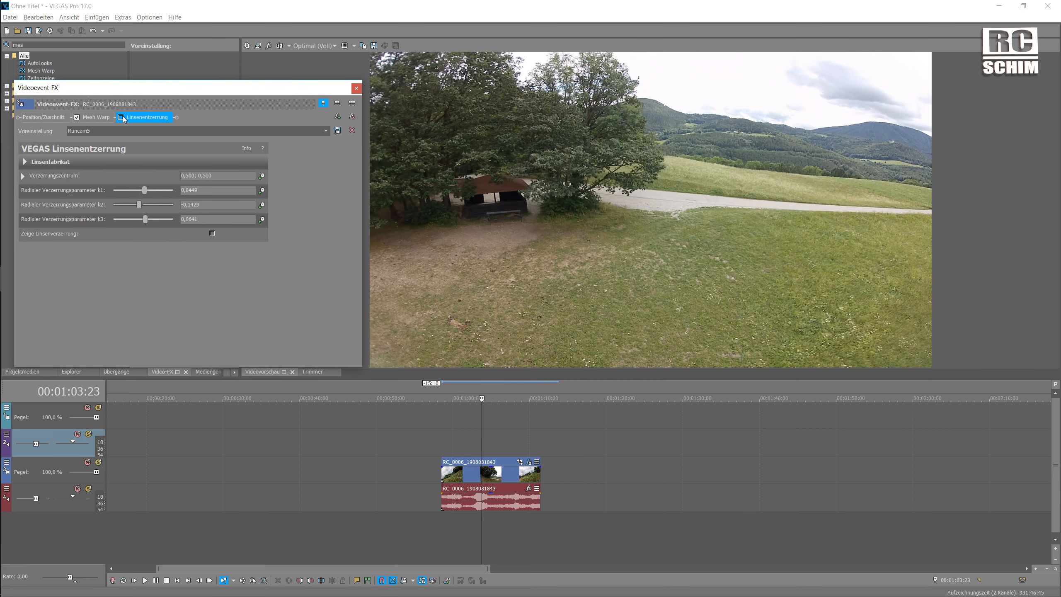
pyautogui.click(121, 117)
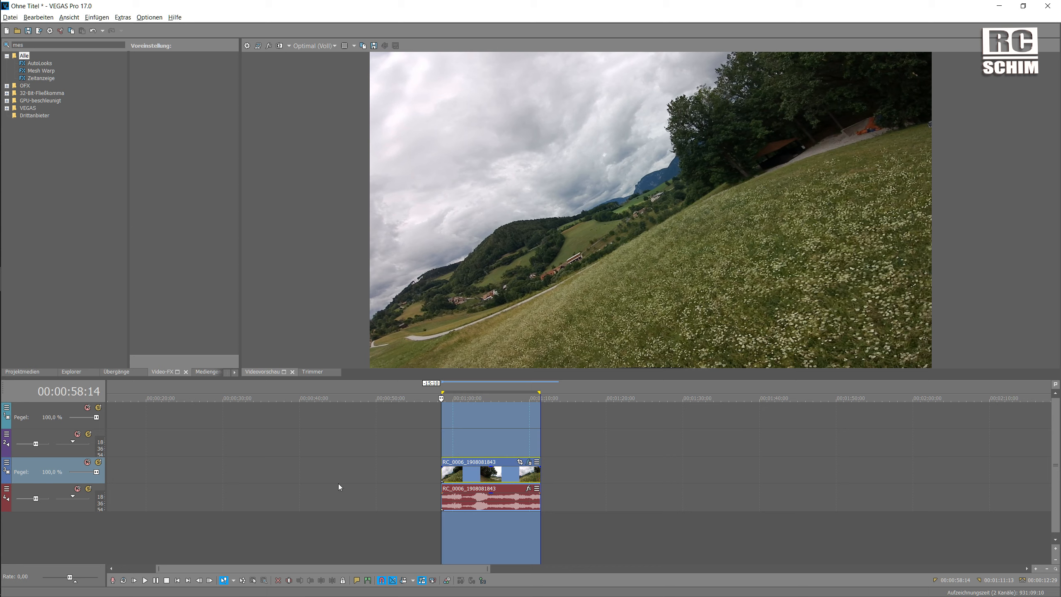
# Step: Review the corrected picture at 00:01:04:01 and select the clip's full time range
pyautogui.click(478, 443)
pyautogui.moveTo(479, 444)
pyautogui.mouseDown()
pyautogui.moveTo(502, 445)
pyautogui.moveTo(484, 445)
pyautogui.mouseUp()
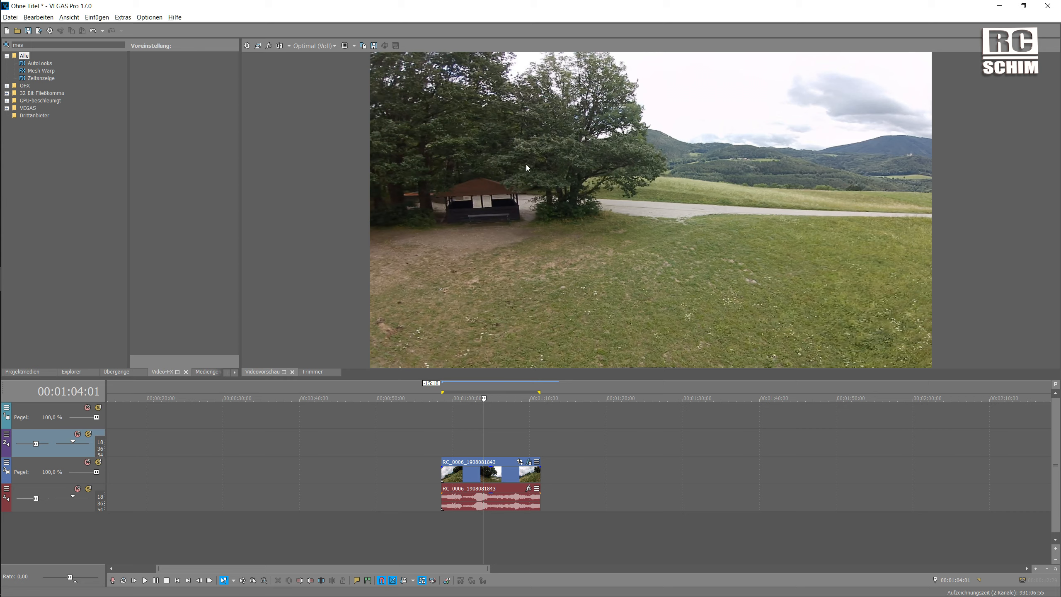
pyautogui.doubleClick(483, 477)
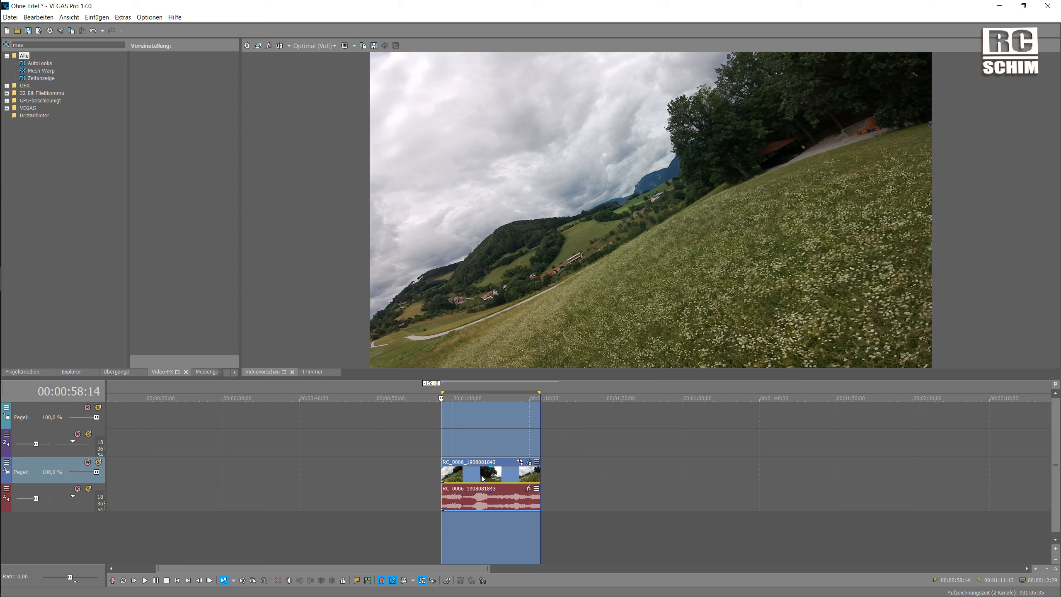
# Step: Compare the clip's first frame with lens correction and Mesh Warp switched off and on, leaving both enabled
pyautogui.click(529, 462)
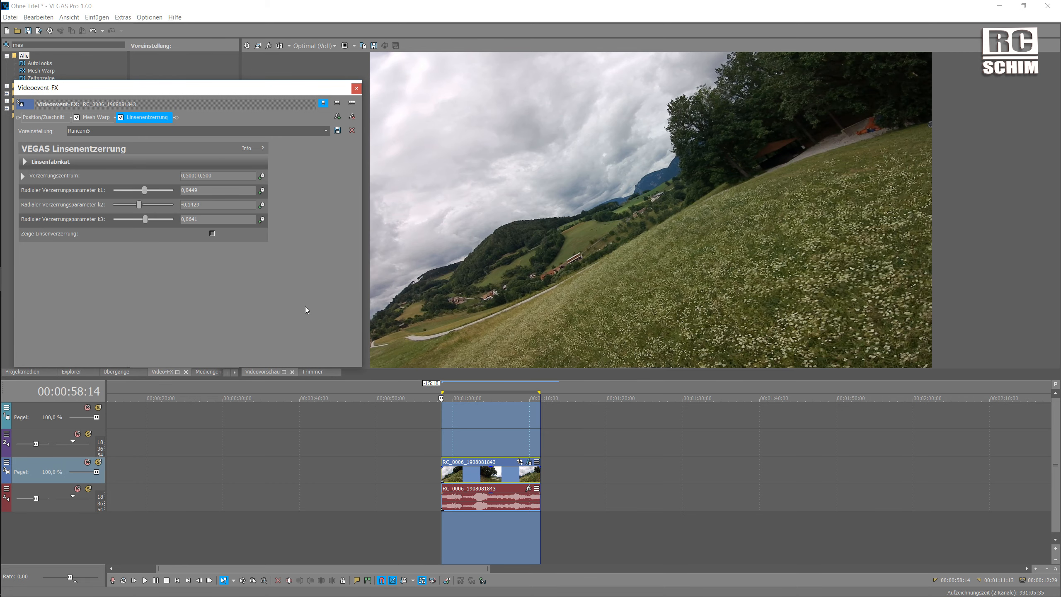
pyautogui.click(121, 118)
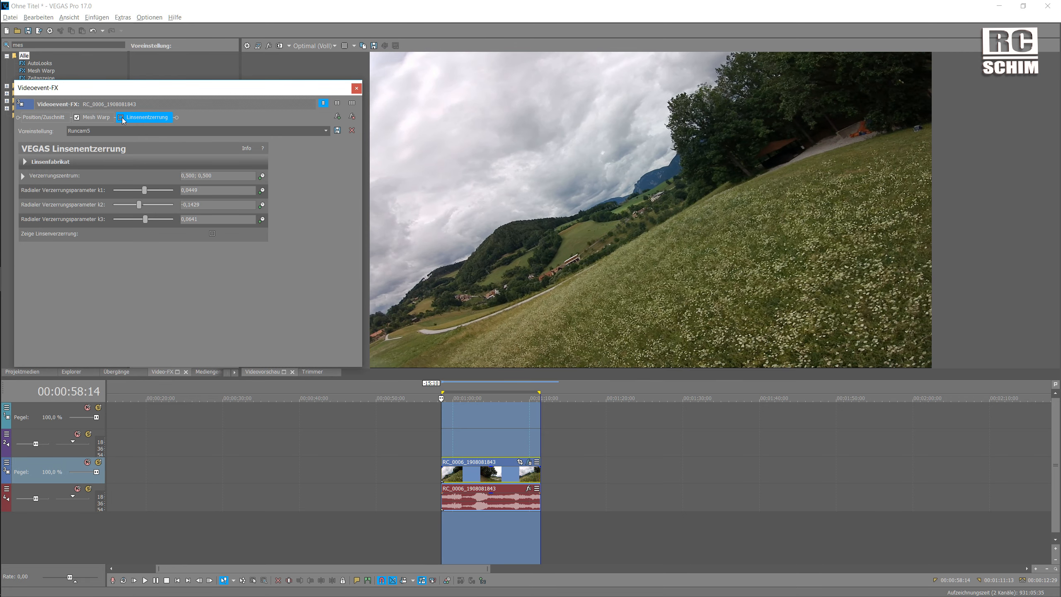
pyautogui.click(77, 117)
pyautogui.click(76, 118)
pyautogui.click(121, 118)
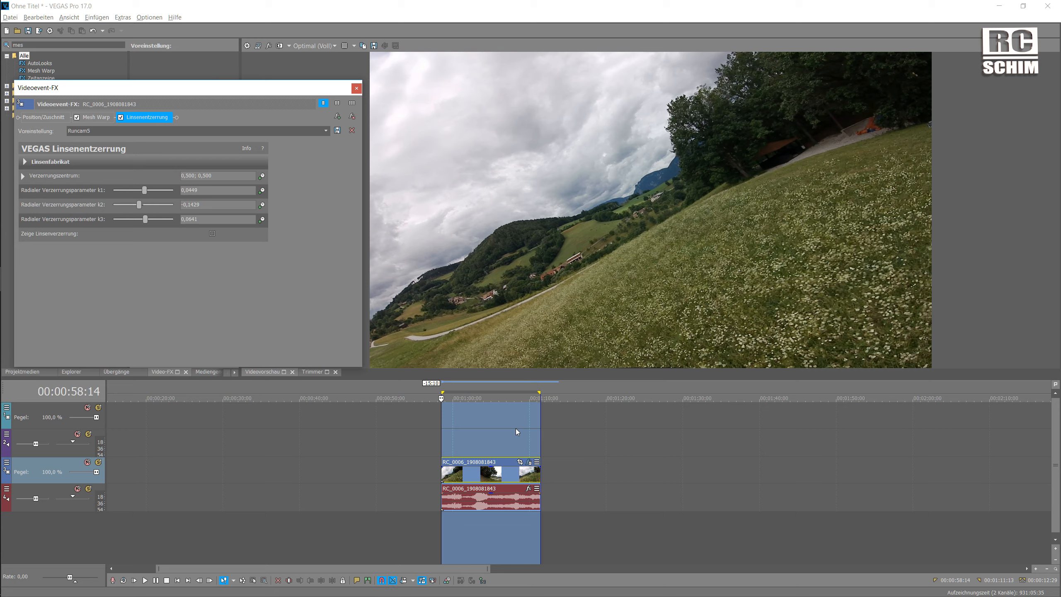
# Step: Check the corrected picture at several points of the clip, including 00:01:02:29, 00:01:05:07 and 00:00:59:26
pyautogui.click(476, 438)
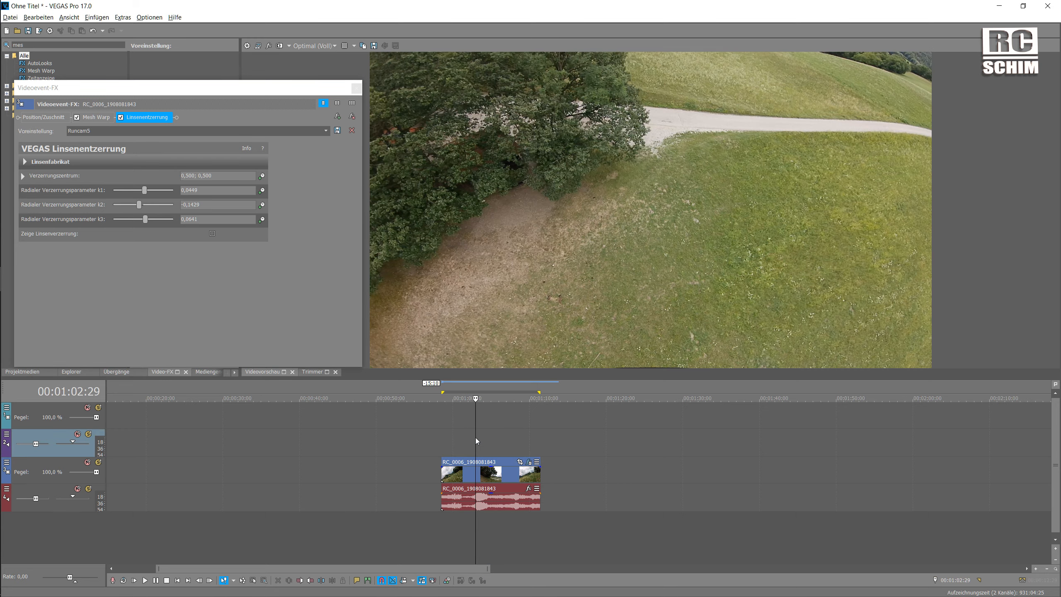
pyautogui.click(493, 439)
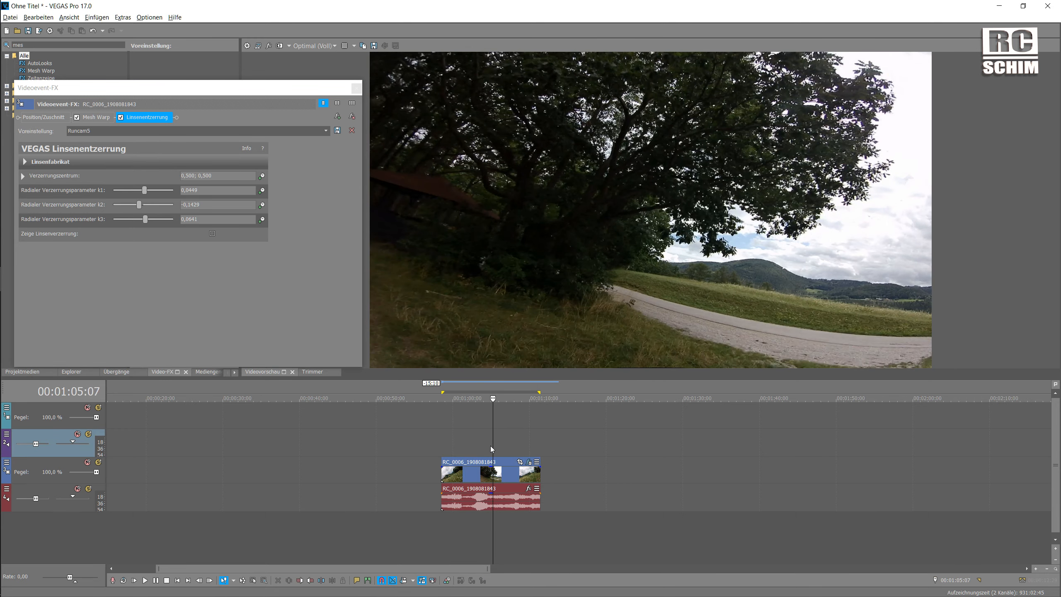
pyautogui.press('Left')
pyautogui.click(451, 438)
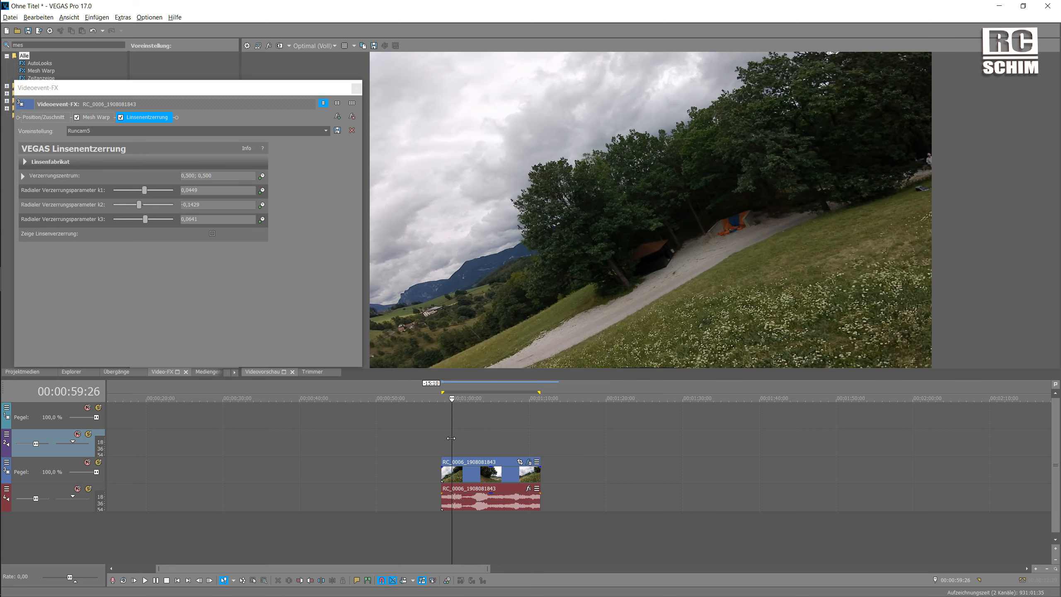